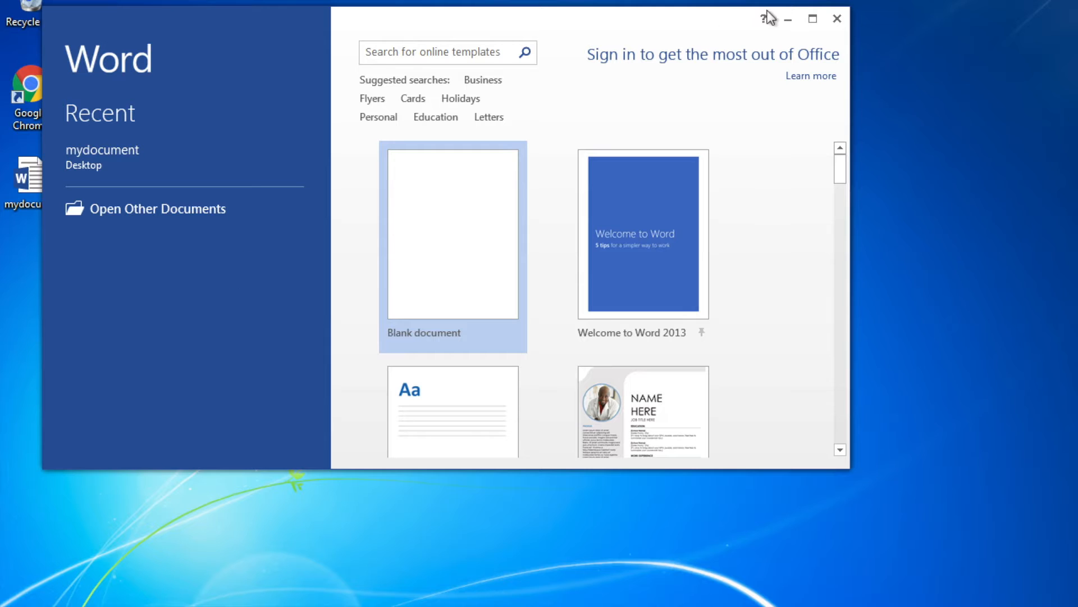
# Maximize the Word start screen and create a Blank document.
pyautogui.click(813, 19)
pyautogui.click(412, 210)
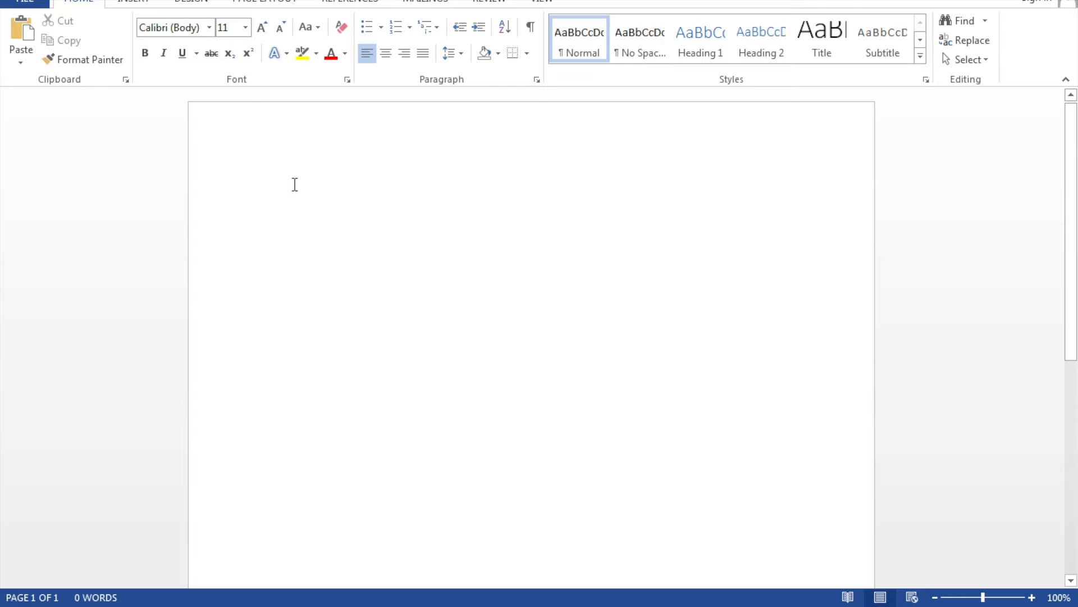
# Double-click the top margin of the blank page to edit its header.
pyautogui.doubleClick(384, 133)
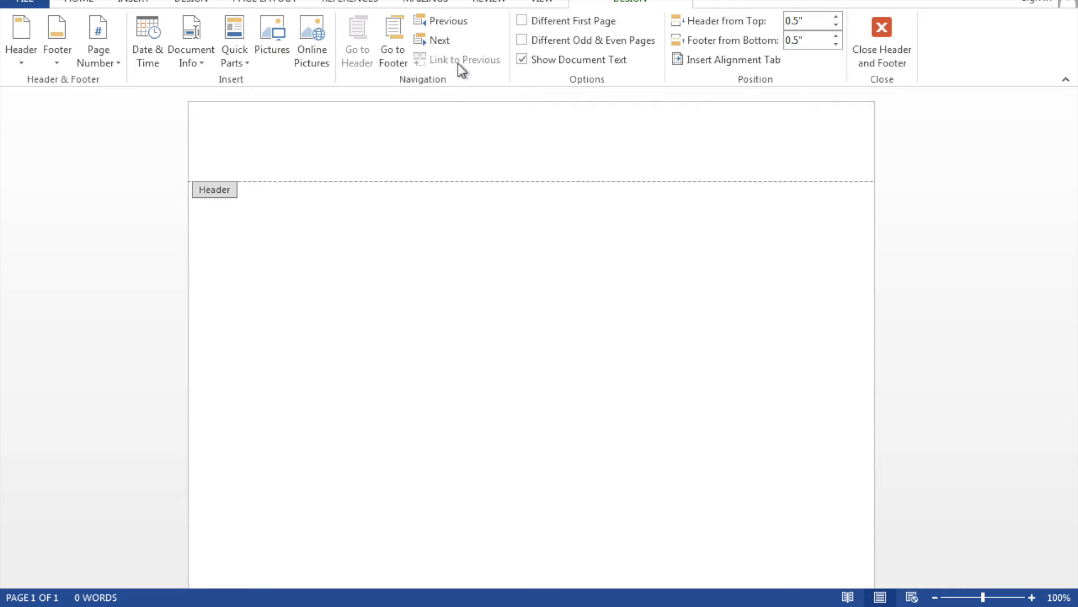
# Set the header's distance from the page top to 1 inch.
pyautogui.click(837, 17)
pyautogui.click(837, 17)
pyautogui.click(837, 17)
pyautogui.click(837, 17)
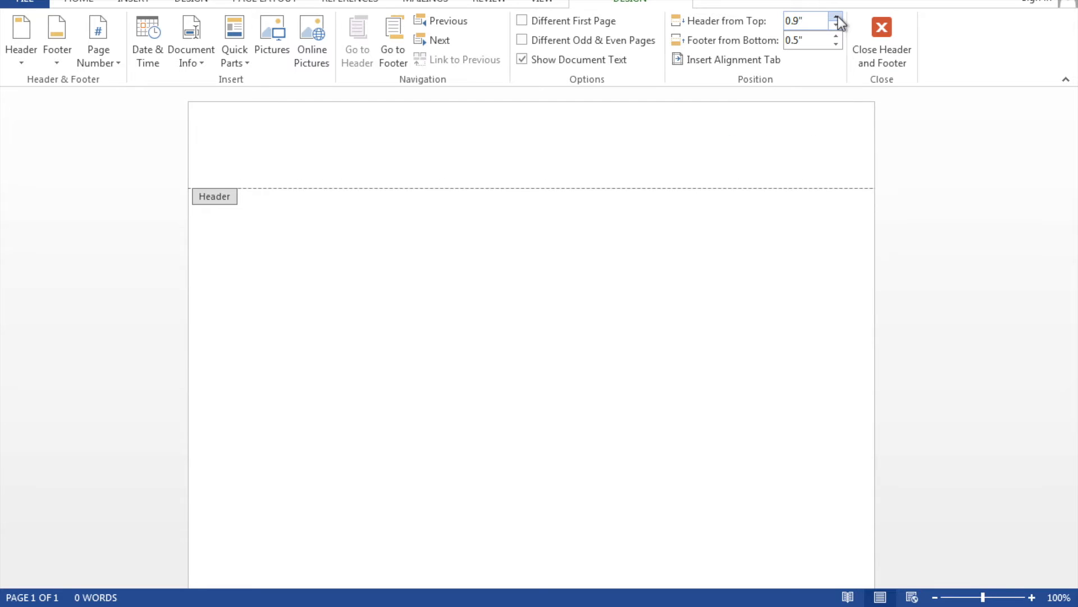
pyautogui.click(836, 17)
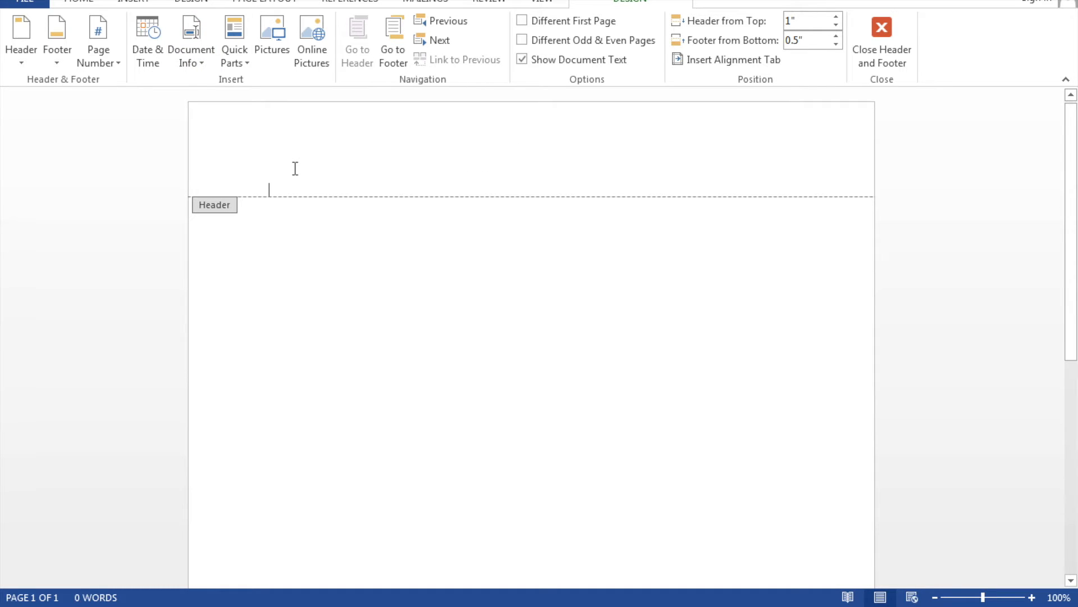
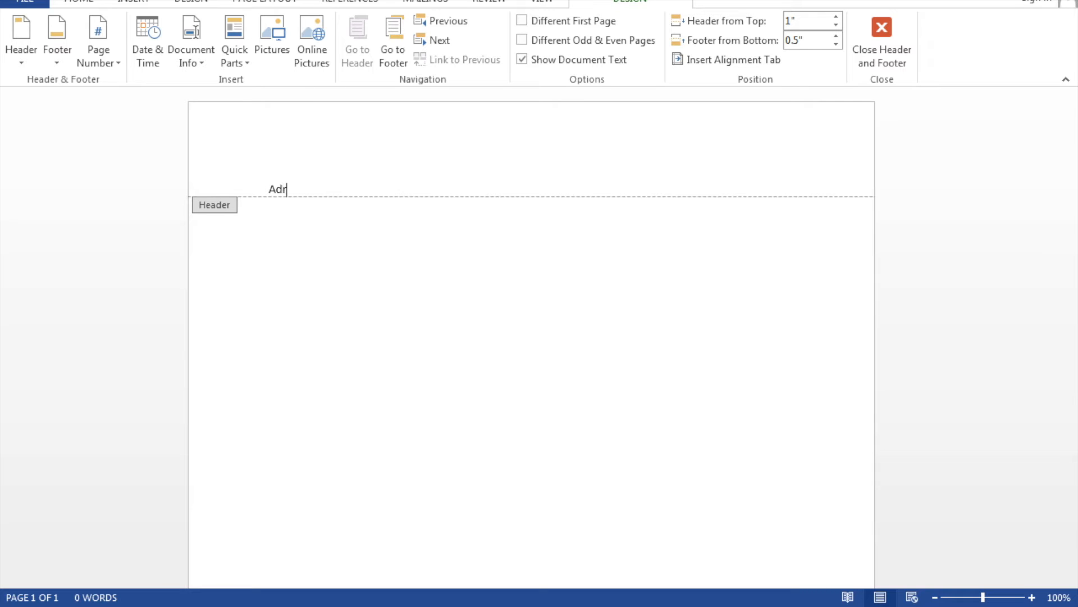
# Type the author's name on the first header line and start a new line.
pyautogui.press('Return')
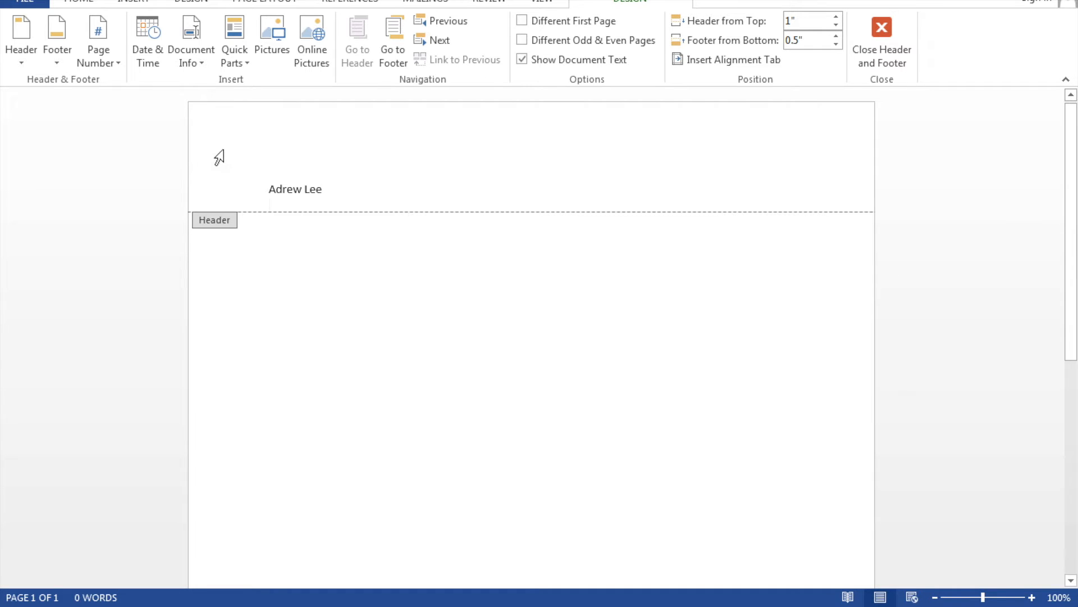
# Insert the date and time as 11/29/2019 4:37 PM below the name, then begin a new line.
pyautogui.click(149, 56)
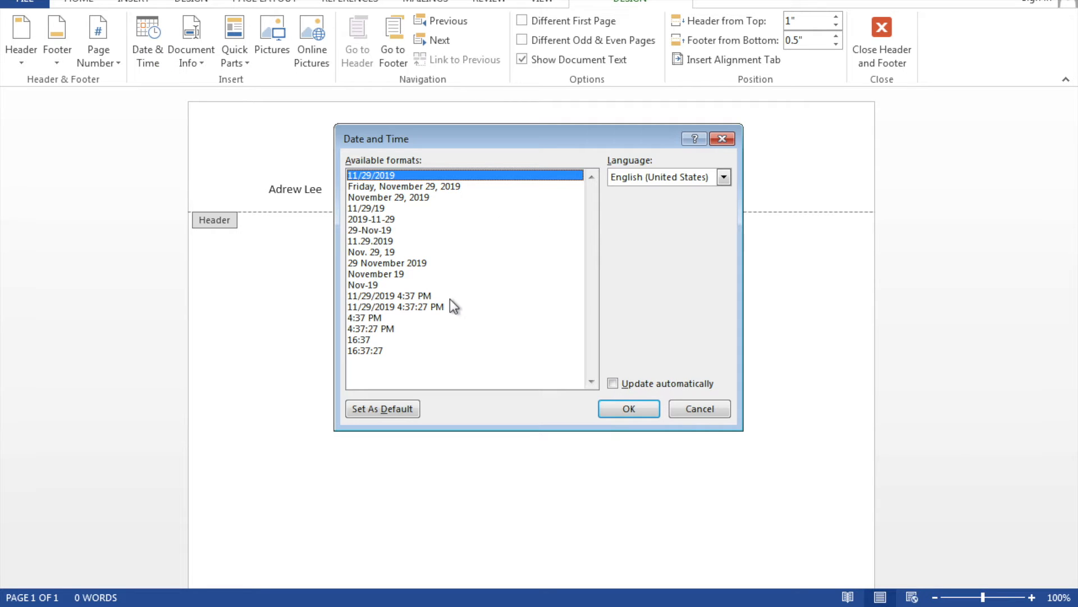
pyautogui.click(392, 261)
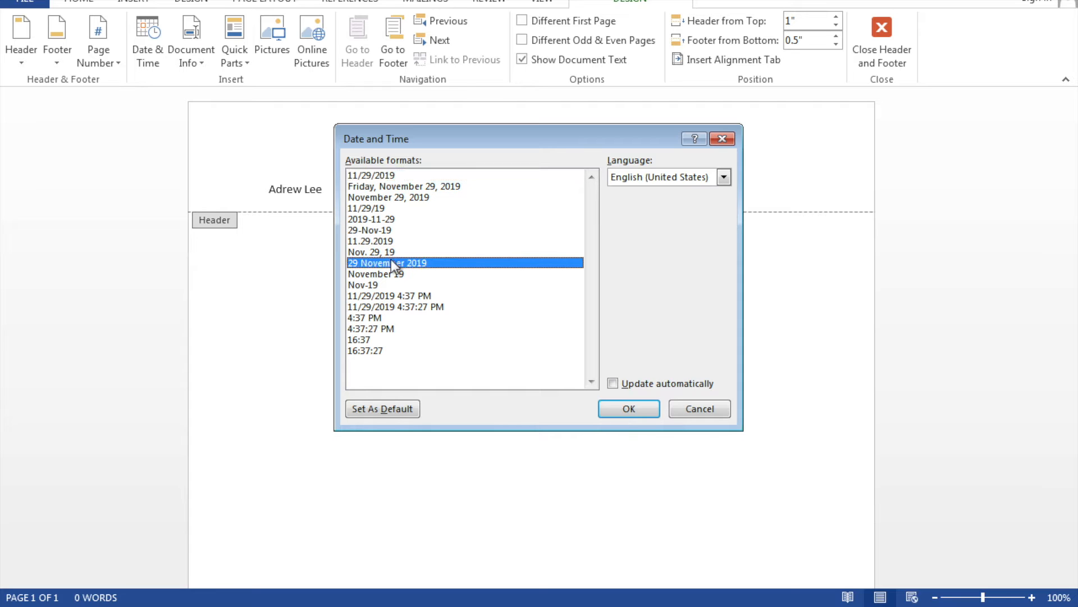
pyautogui.click(390, 296)
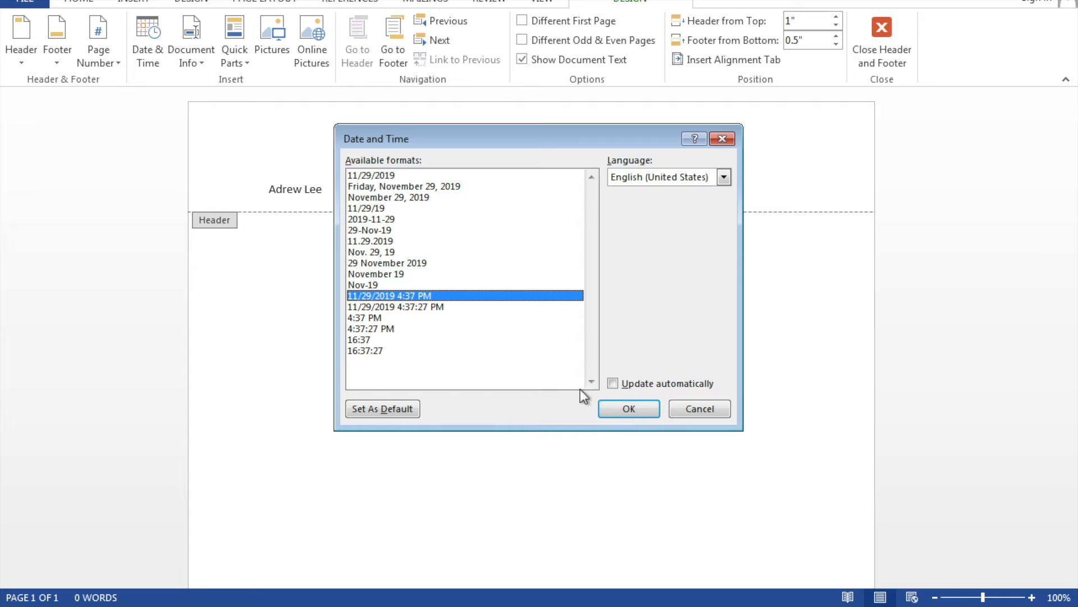
pyautogui.click(629, 410)
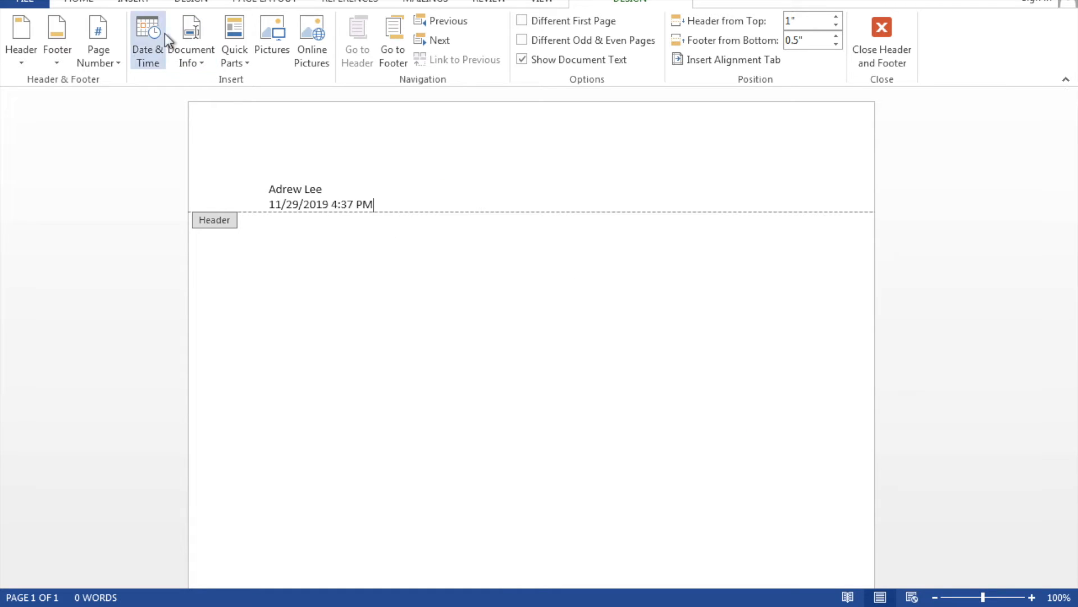
pyautogui.click(140, 53)
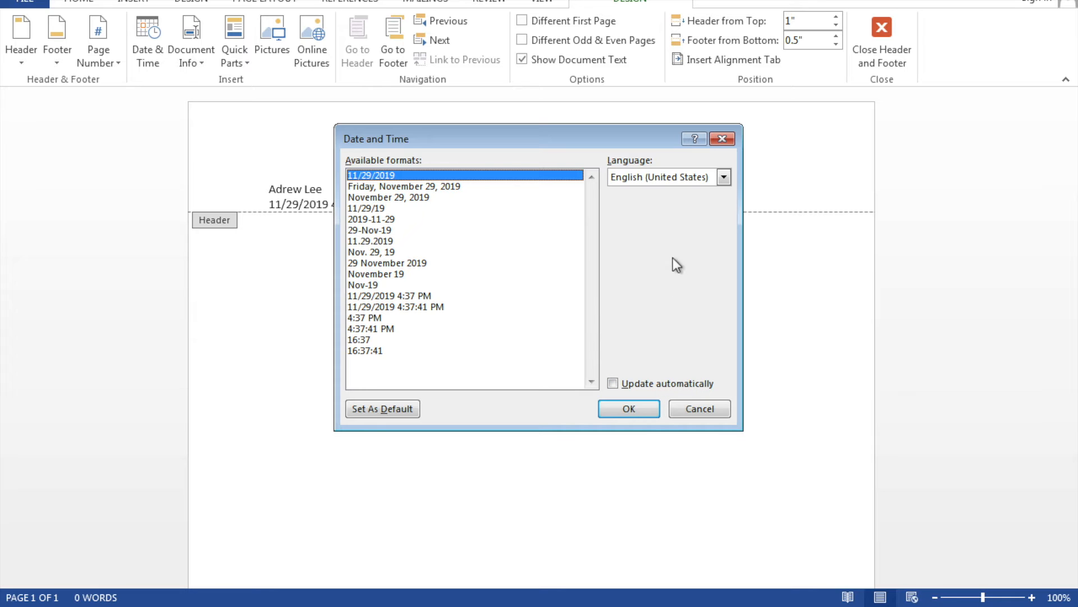
pyautogui.click(700, 408)
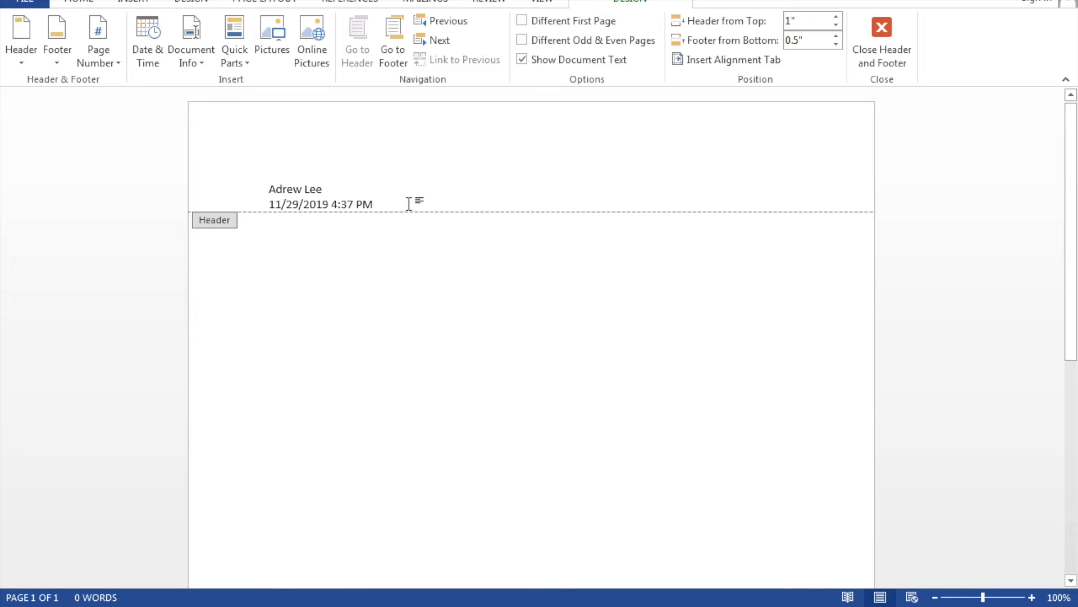
pyautogui.press('Return')
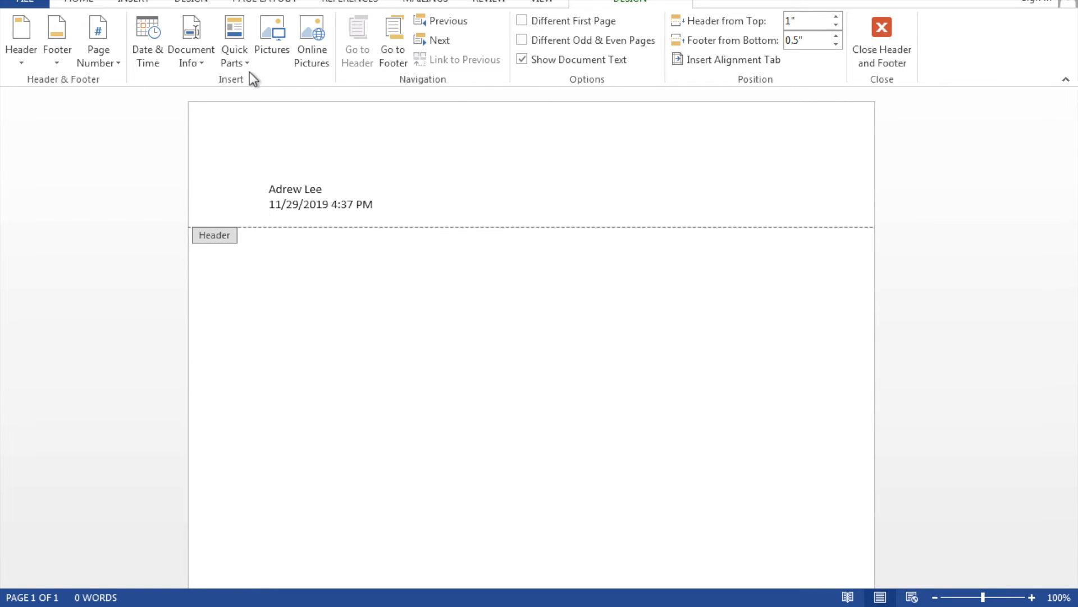
pyautogui.click(202, 57)
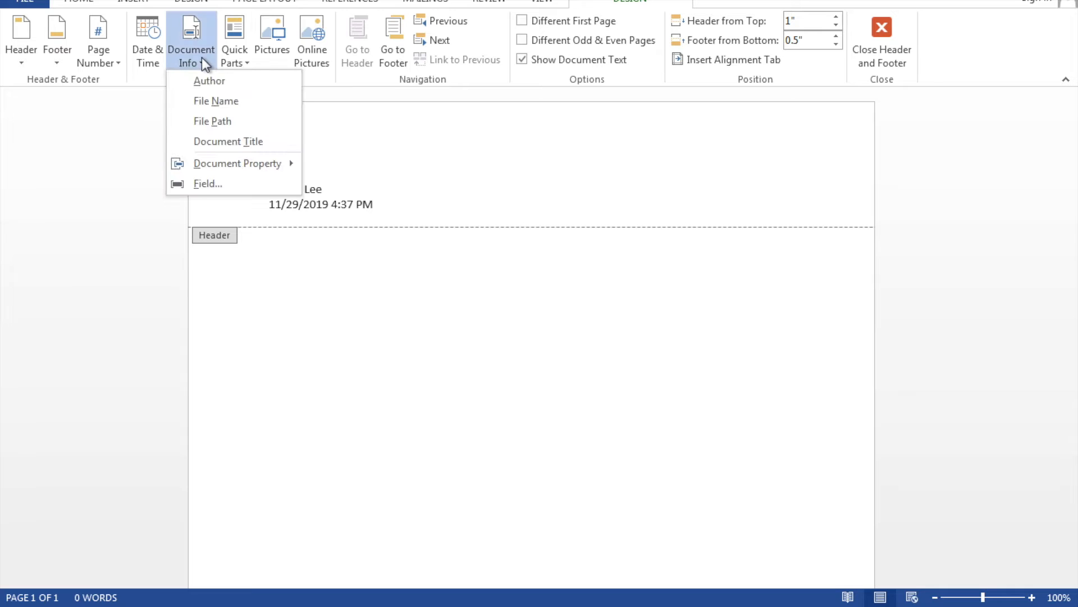
pyautogui.click(221, 88)
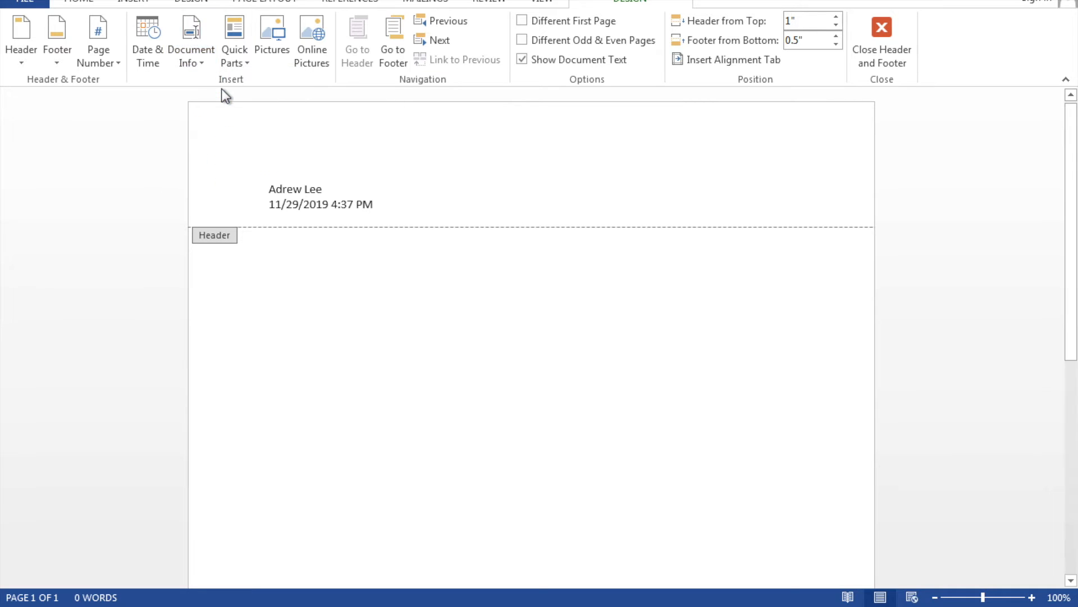
pyautogui.press('BackSpace')
pyautogui.press('BackSpace')
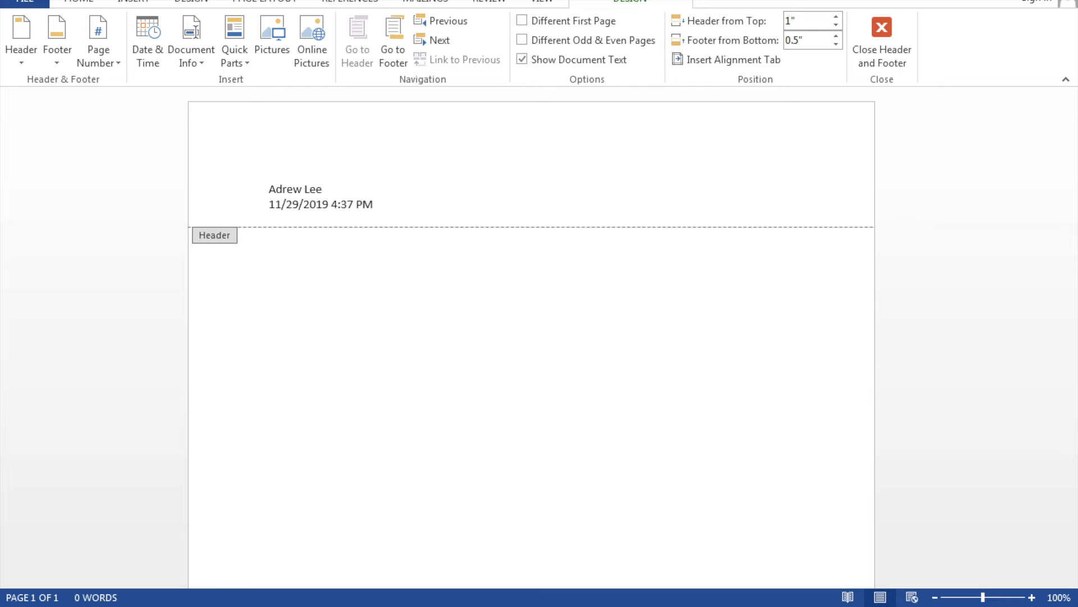
pyautogui.click(278, 53)
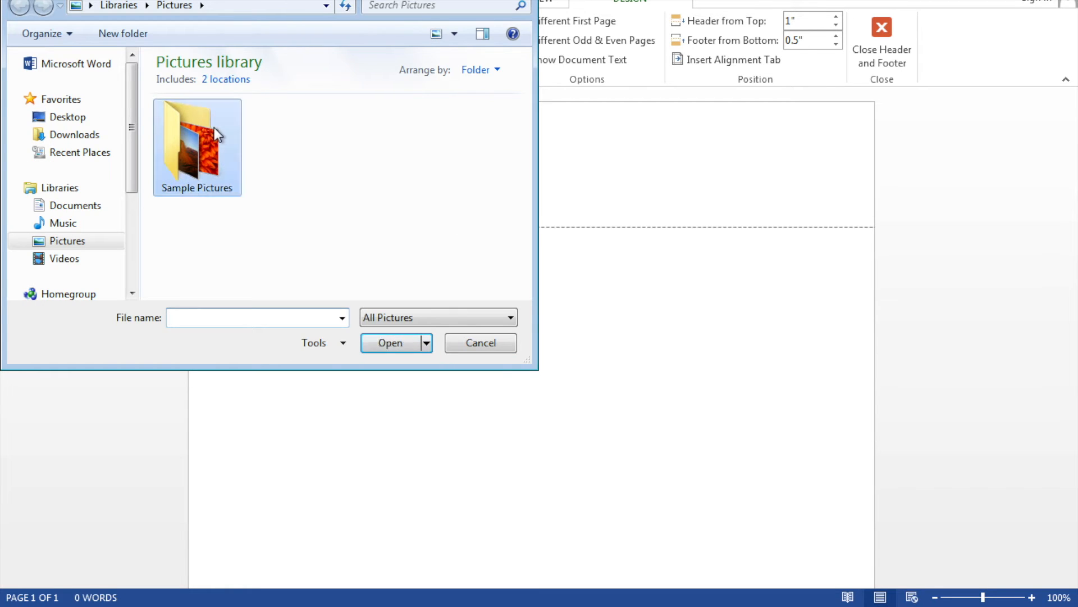
pyautogui.doubleClick(214, 126)
pyautogui.doubleClick(201, 155)
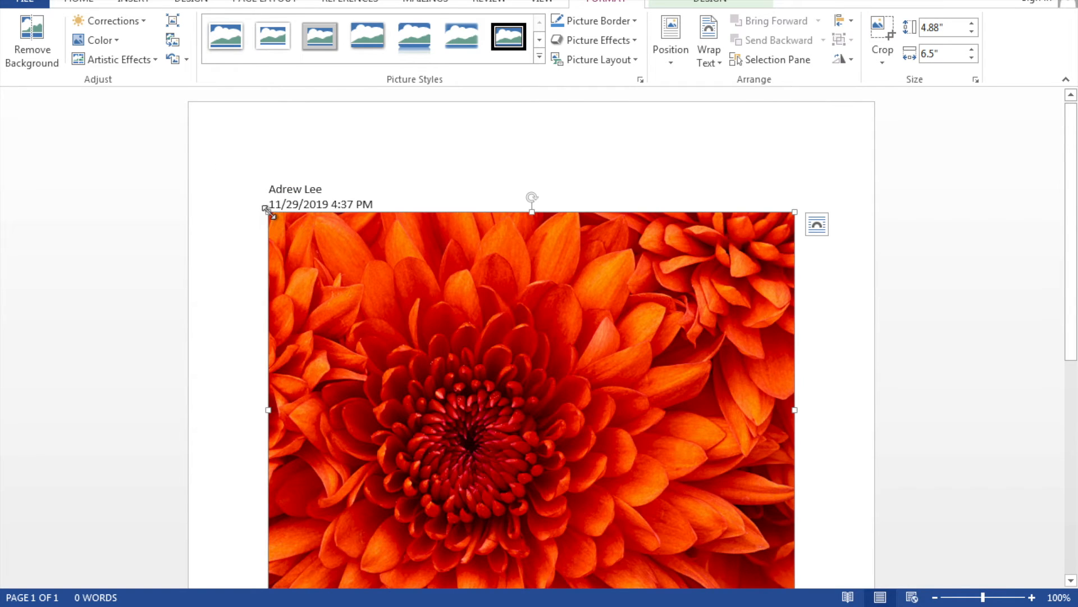
pyautogui.moveTo(347, 271); pyautogui.dragTo(573, 414)
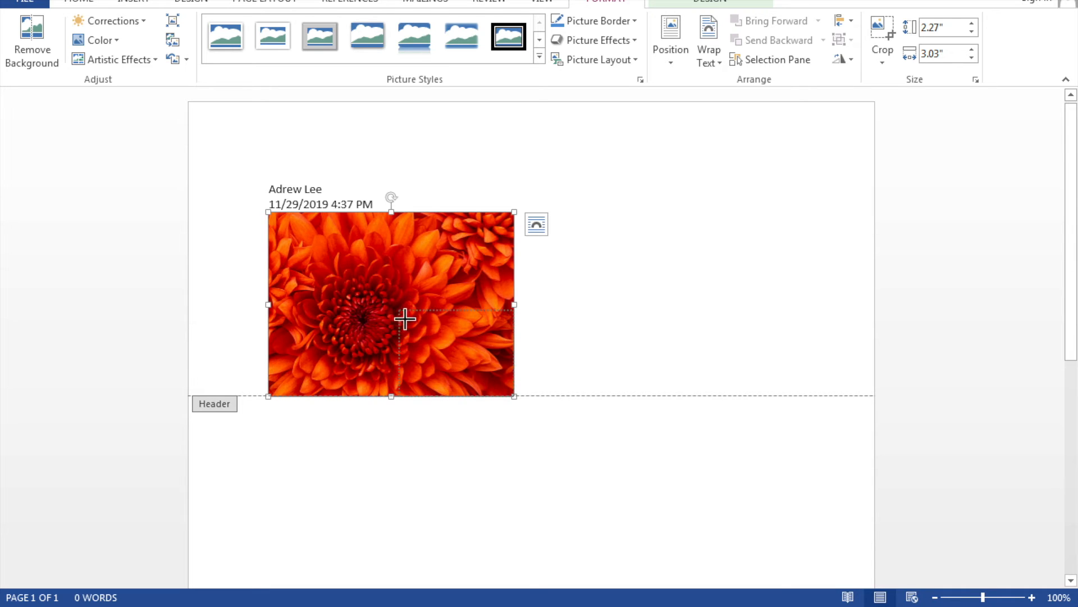
pyautogui.moveTo(332, 257); pyautogui.dragTo(596, 198)
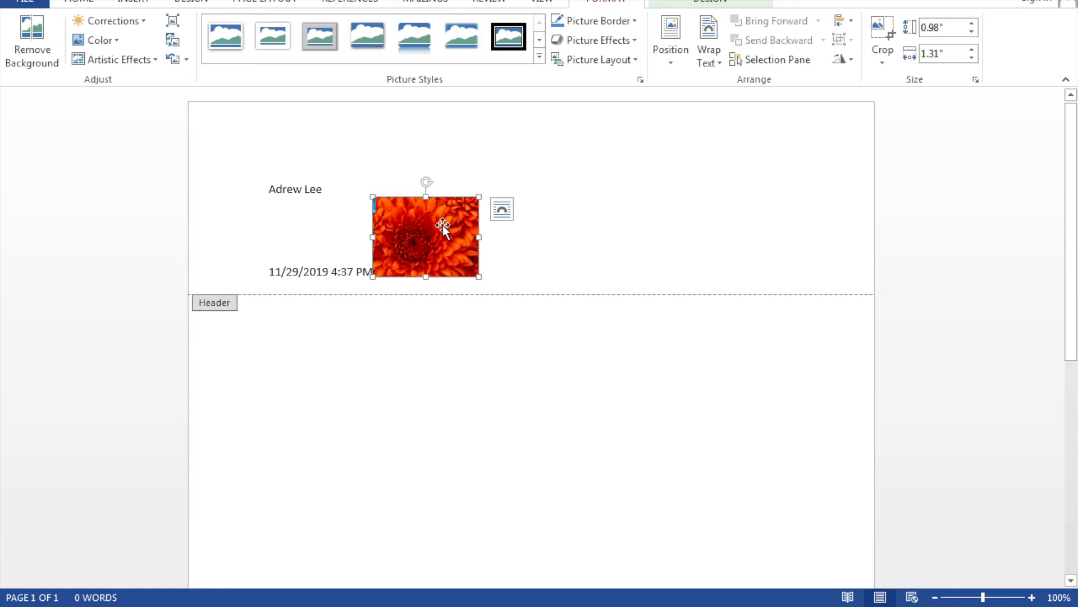
pyautogui.moveTo(505, 224); pyautogui.dragTo(720, 218)
pyautogui.click(314, 236)
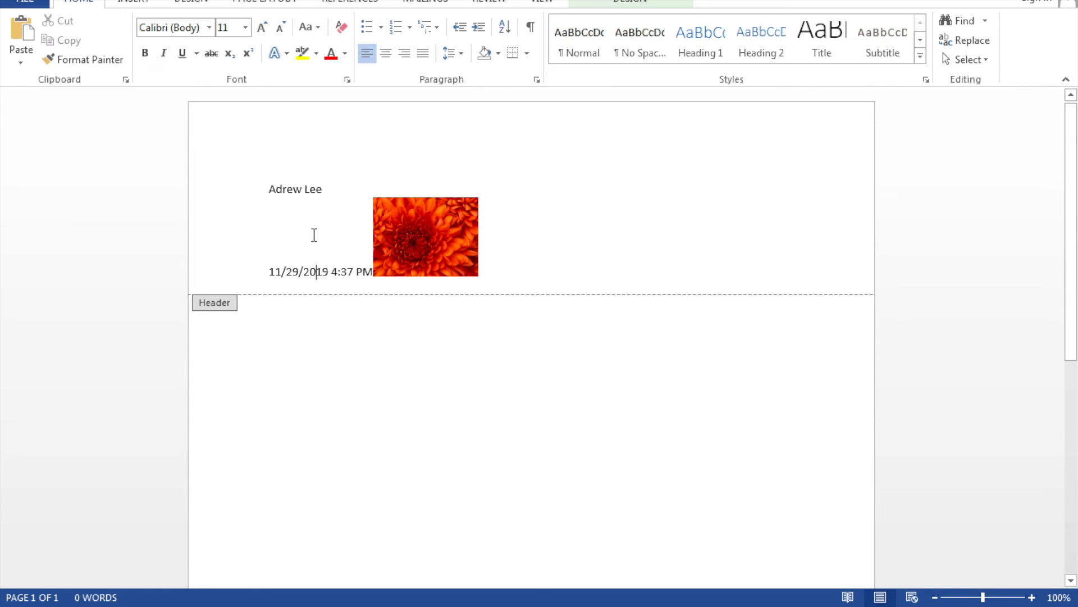
pyautogui.click(446, 242)
pyautogui.press('Delete')
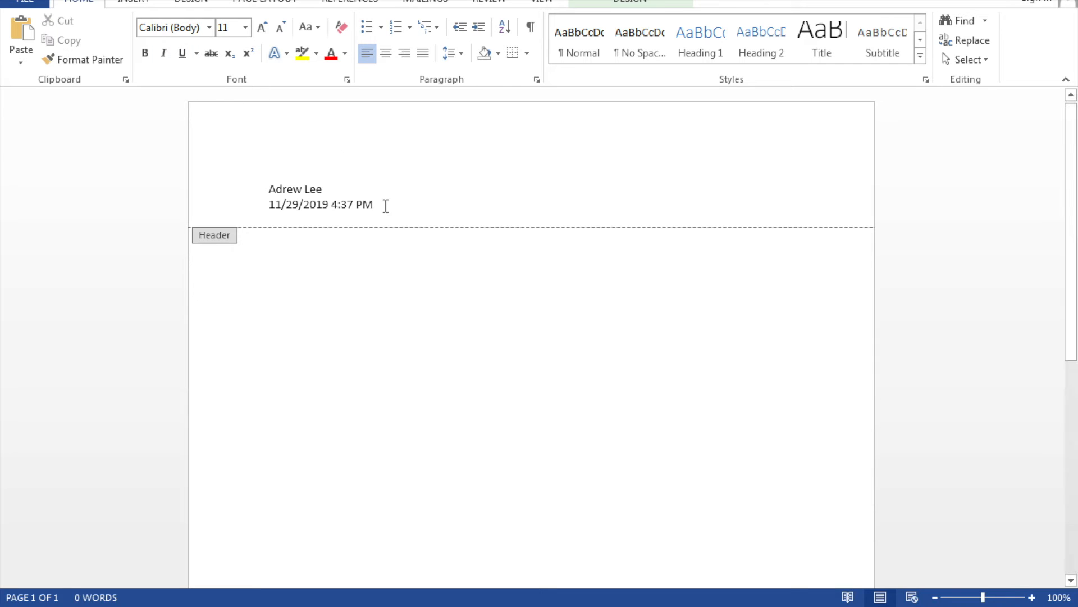
# Colour the name and 11/29/2019 4:37 PM header lines red, then tab to the centre position.
pyautogui.moveTo(383, 207); pyautogui.dragTo(243, 159)
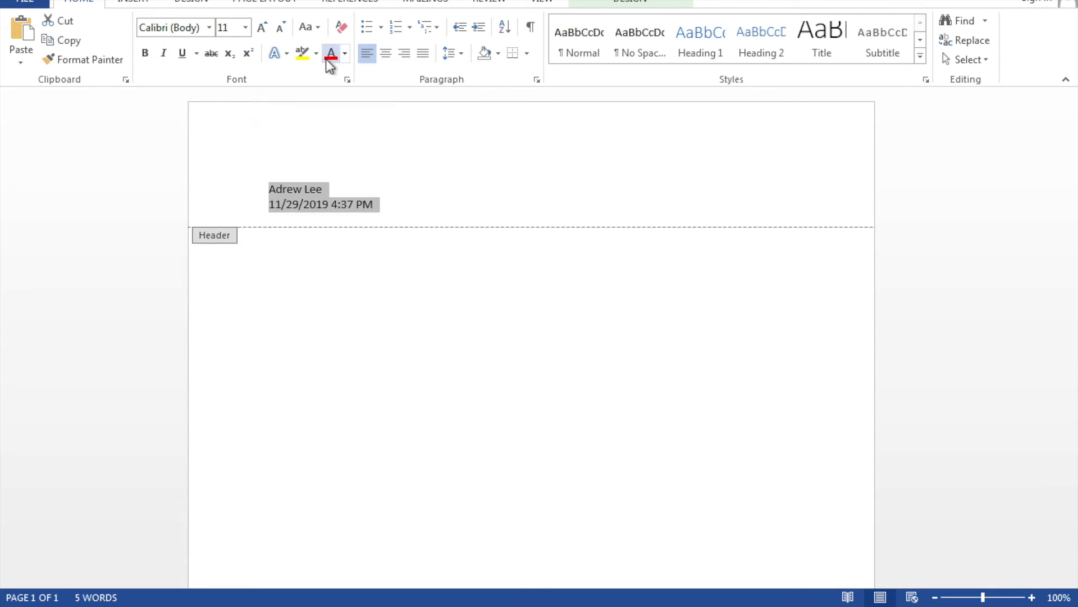
pyautogui.click(413, 210)
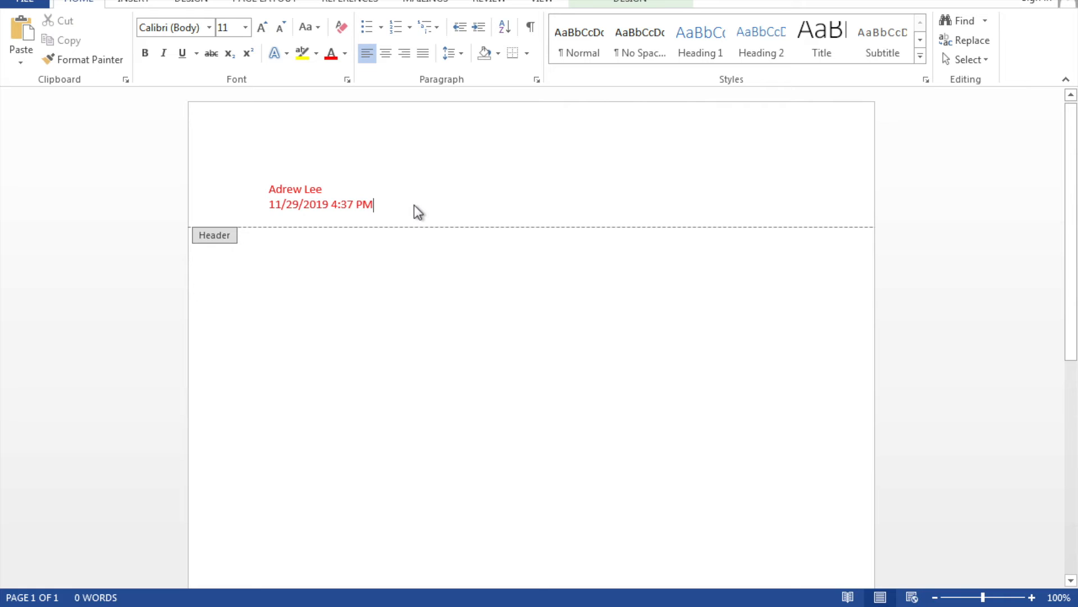
pyautogui.click(630, 2)
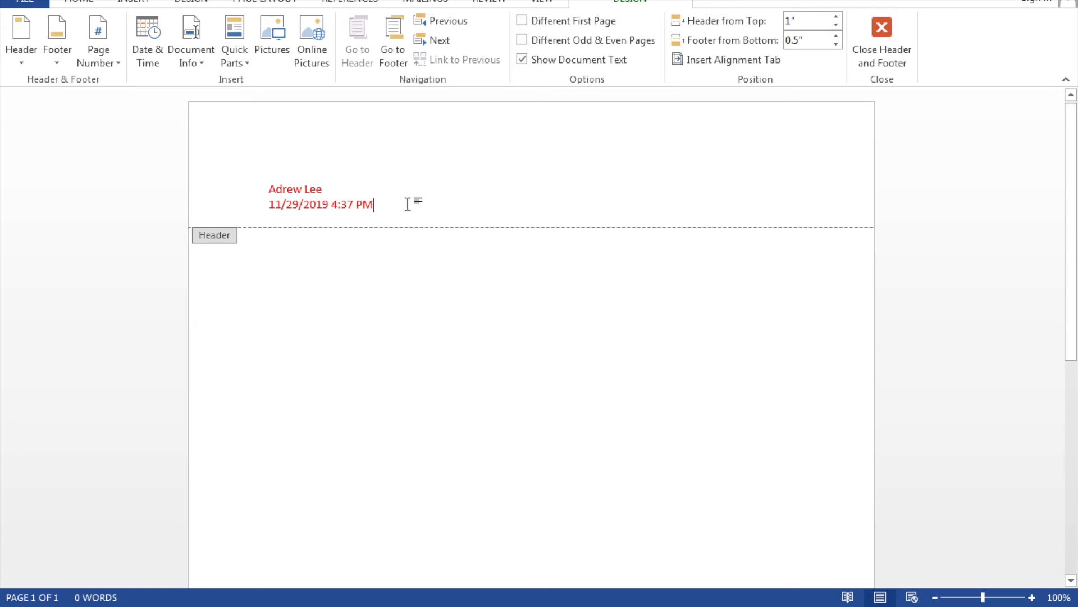
pyautogui.press('Tab')
pyautogui.click(94, 47)
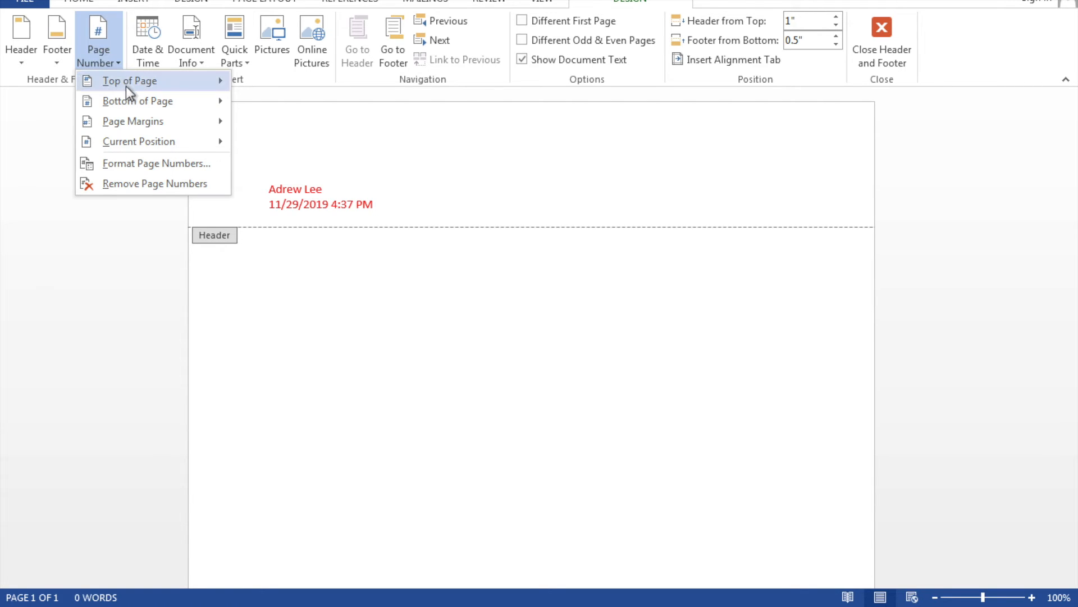
pyautogui.moveTo(126, 84)
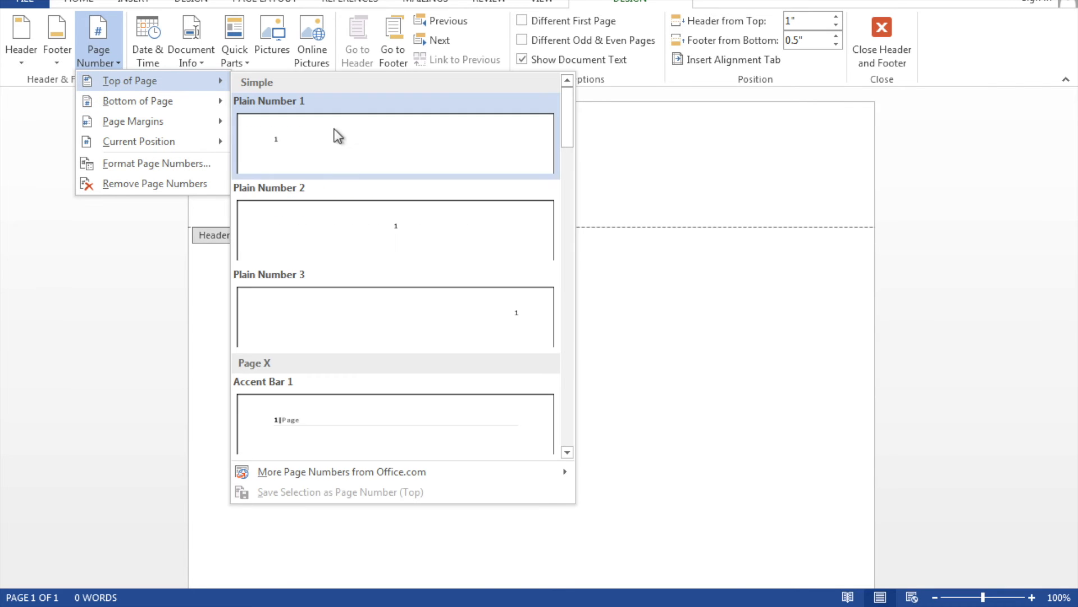
pyautogui.click(356, 147)
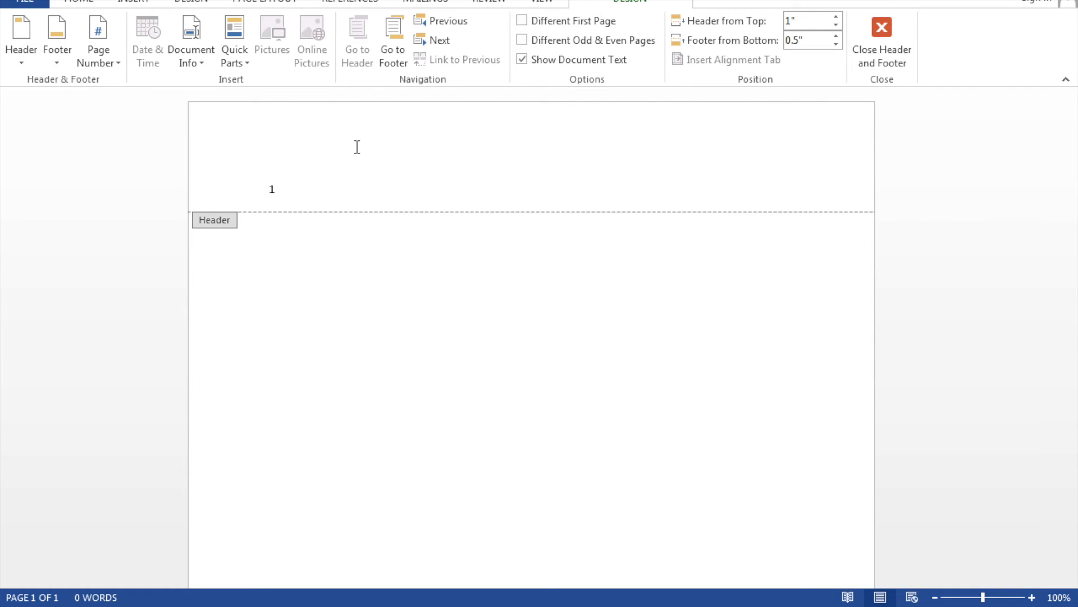
pyautogui.hotkey('ctrl', 'z')
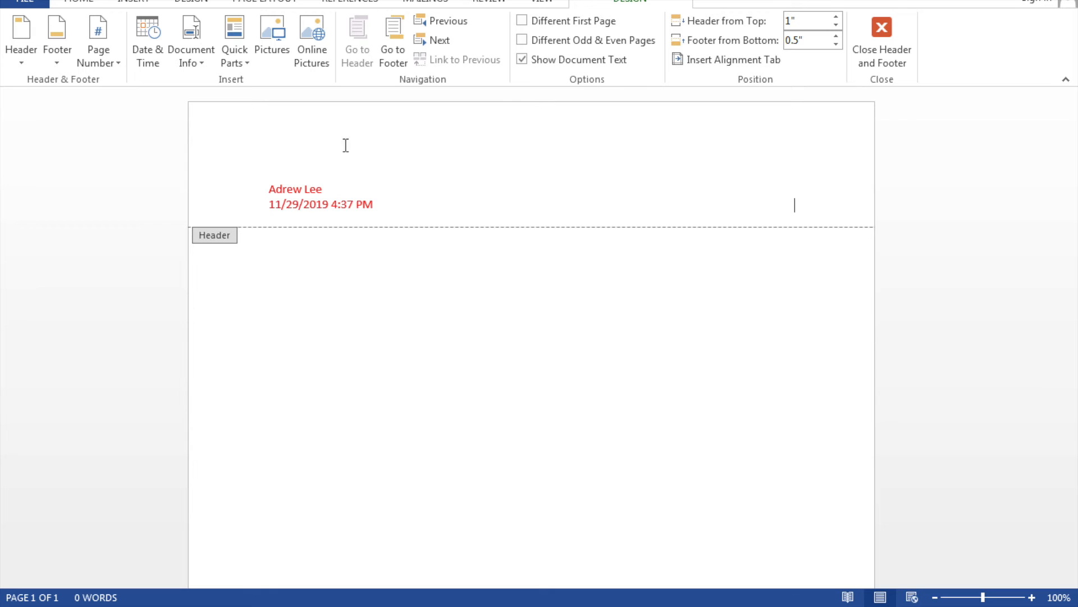
pyautogui.click(110, 54)
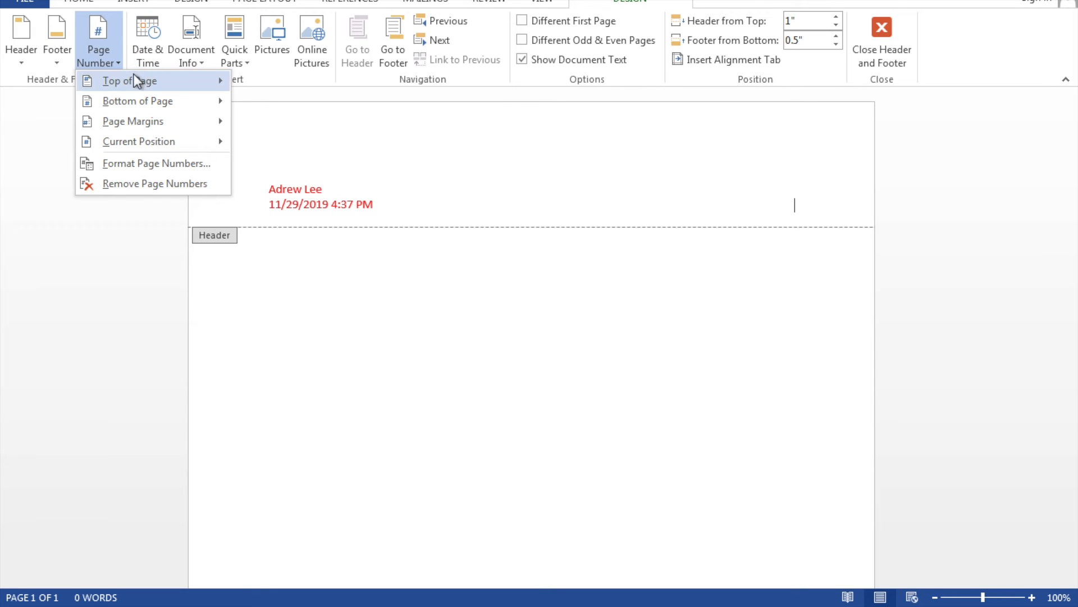
pyautogui.moveTo(136, 82)
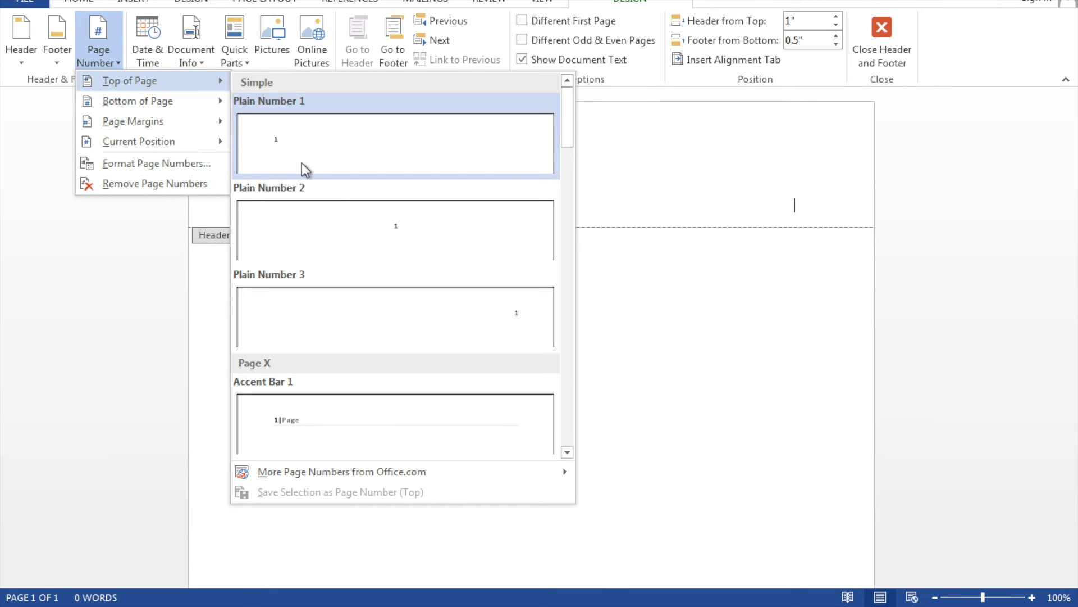
pyautogui.click(423, 309)
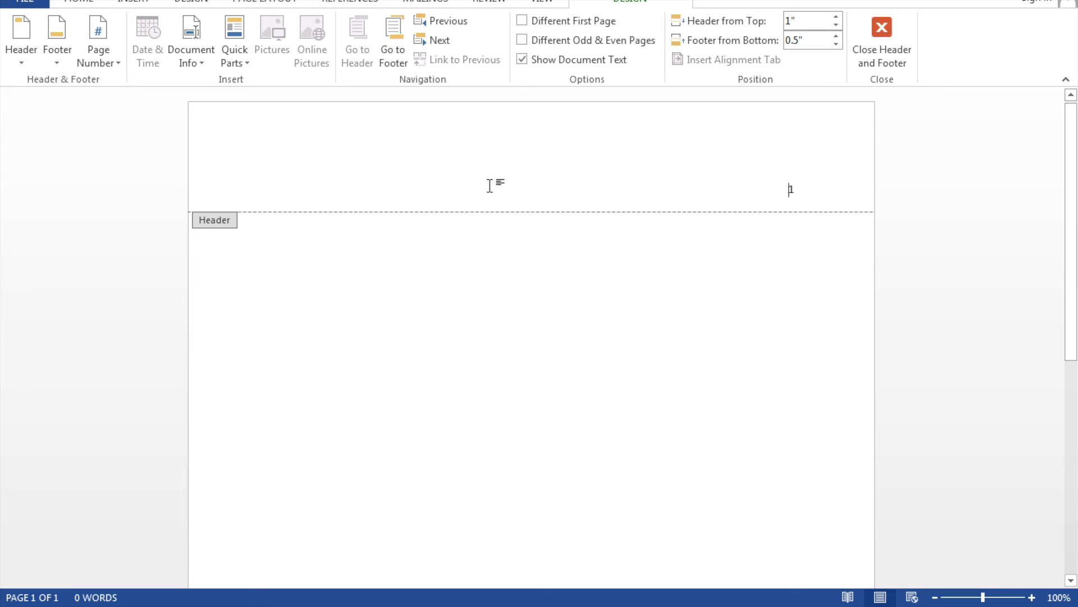
pyautogui.hotkey('ctrl', 'z')
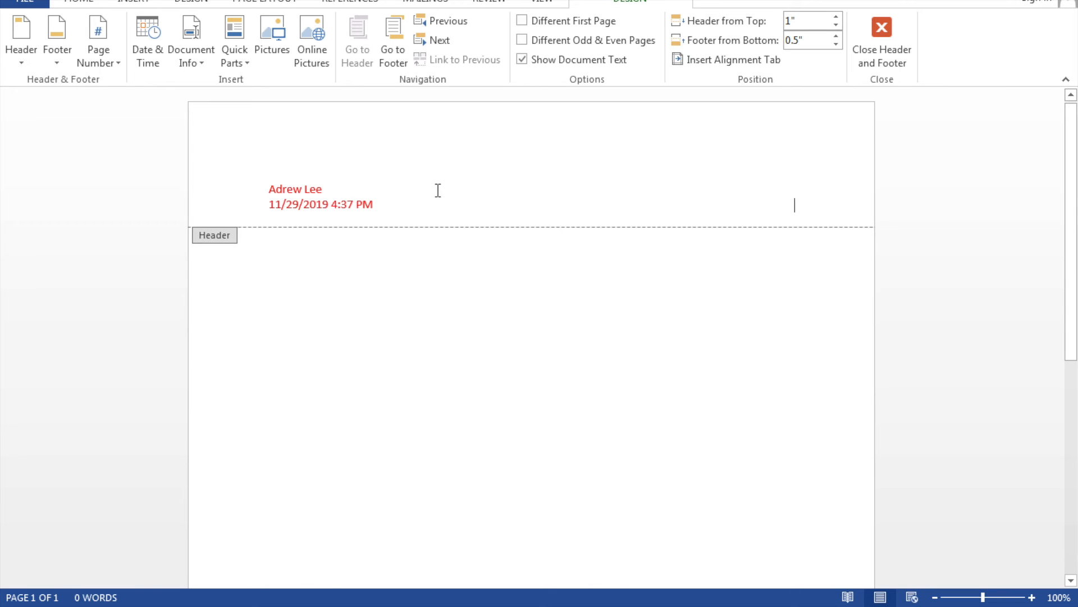
pyautogui.press('BackSpace')
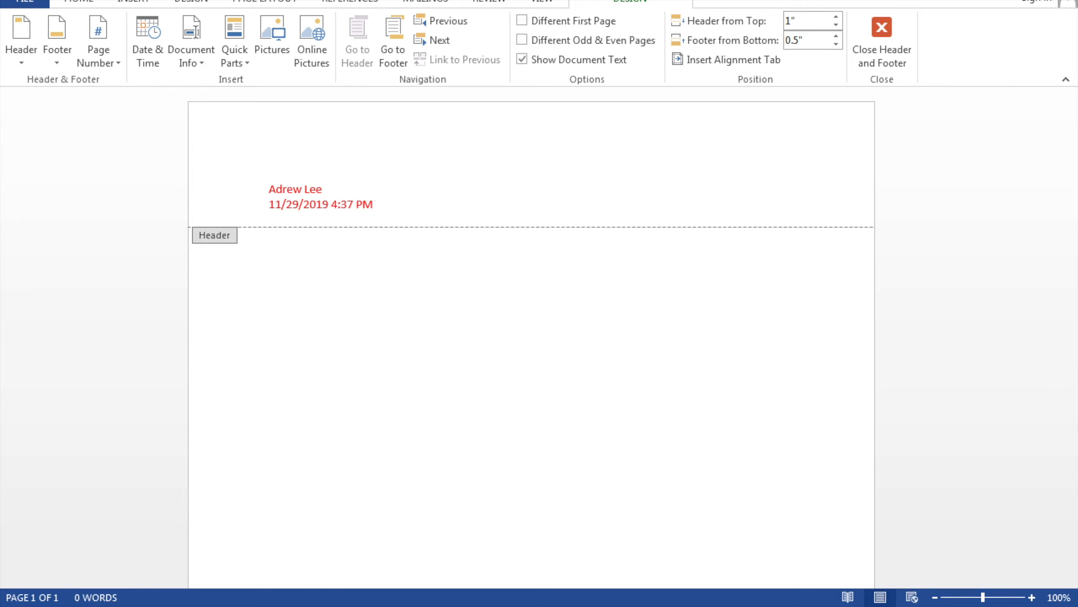
# Insert an Accent Bar 2 'Page | 1' number, right-align it with Tab, and close the header.
pyautogui.click(109, 66)
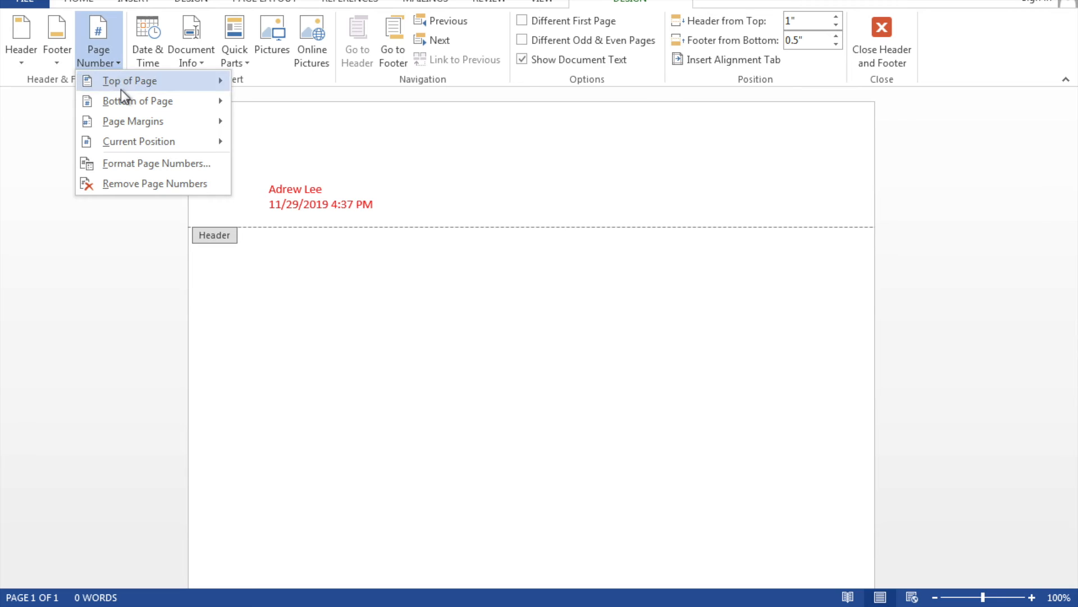
pyautogui.moveTo(150, 140)
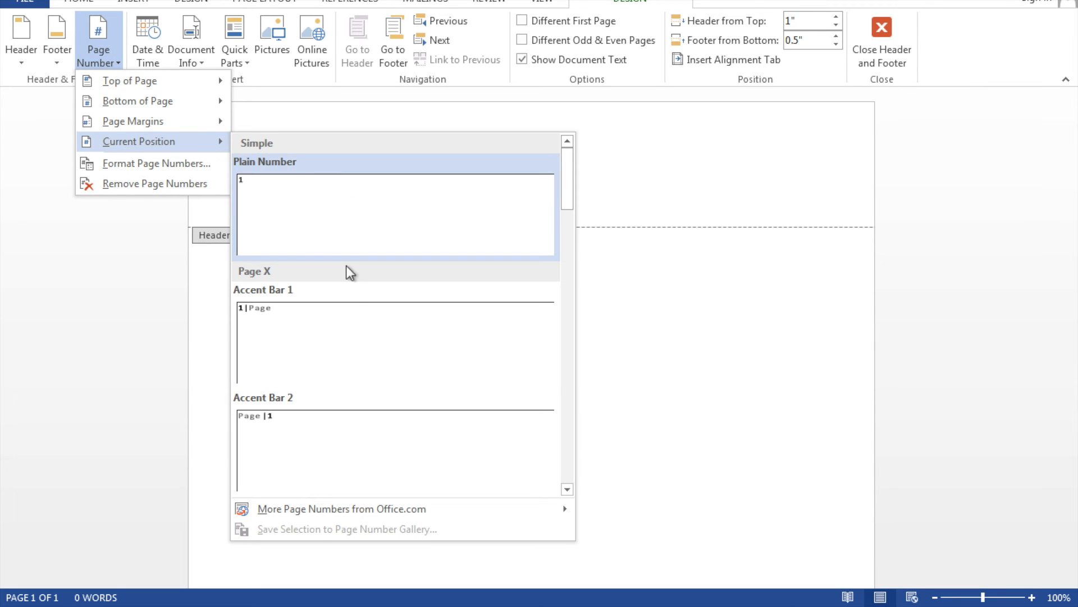
pyautogui.click(368, 427)
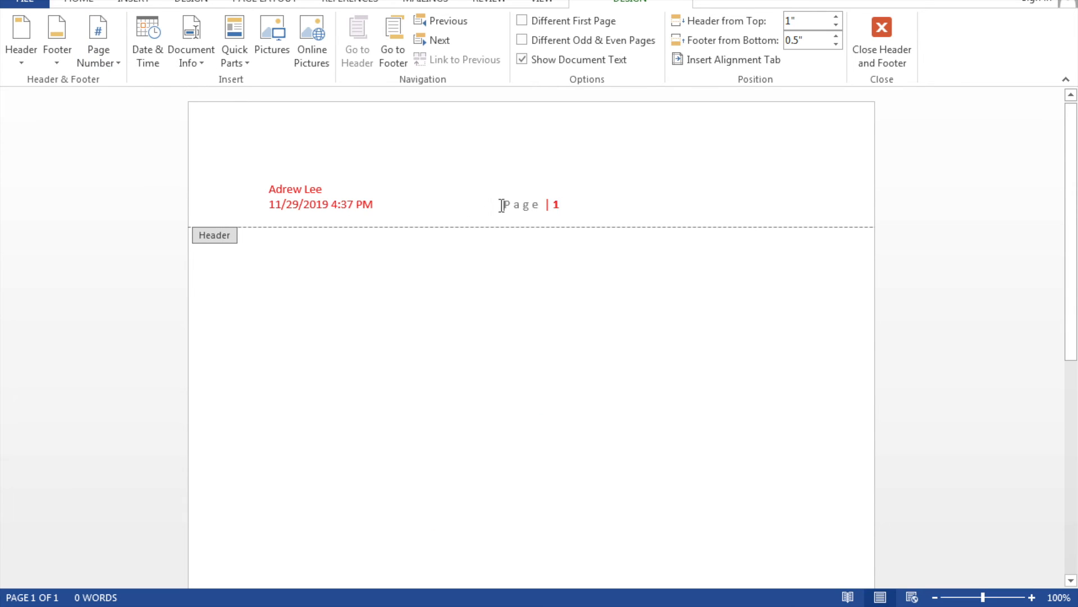
pyautogui.press('Tab')
pyautogui.click(887, 49)
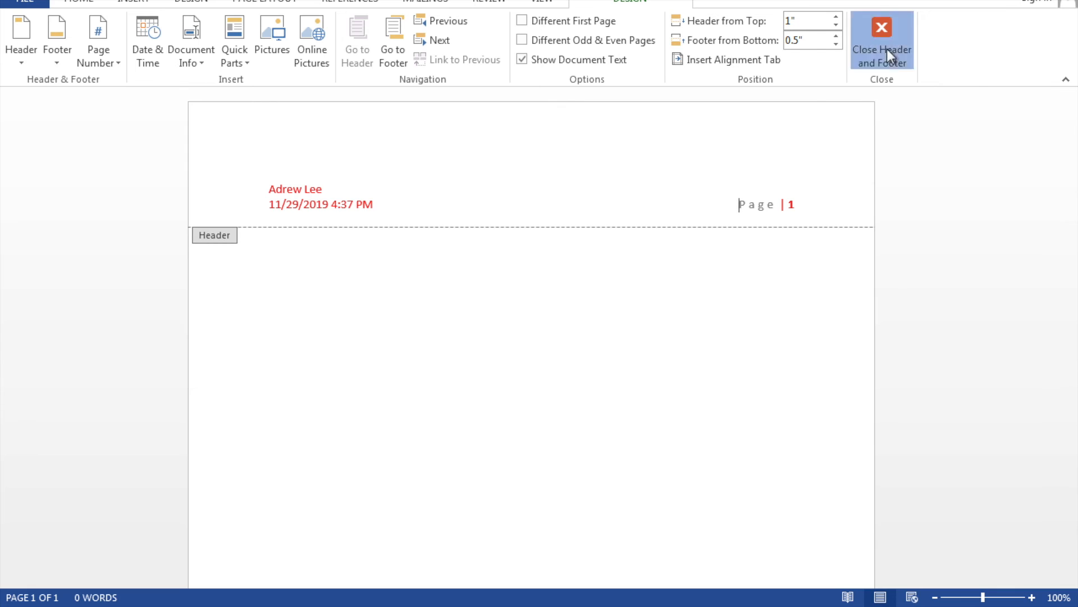
# Add blank lines at the bottom of page 1 until a second page appears, then return to page 1.
pyautogui.scroll(-10, 407, 348)
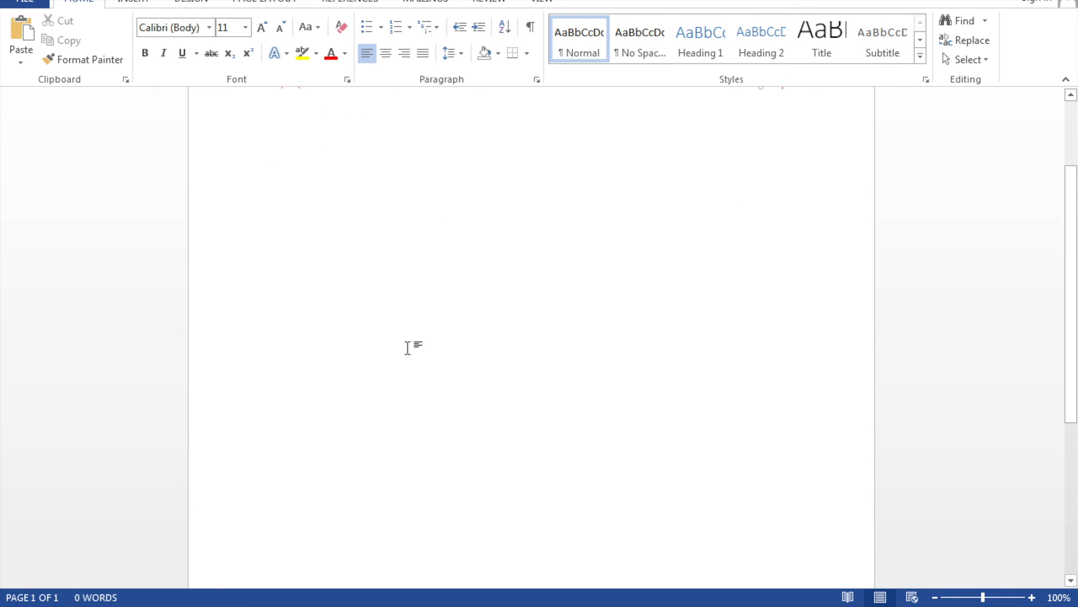
pyautogui.scroll(-3, 407, 349)
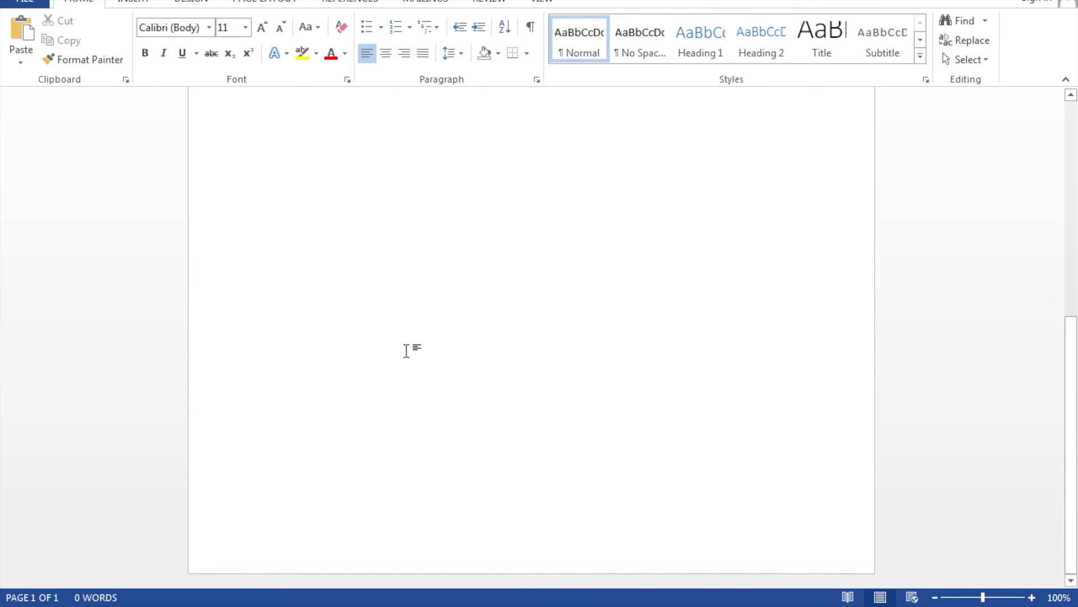
pyautogui.scroll(6, 350, 532)
pyautogui.doubleClick(350, 532)
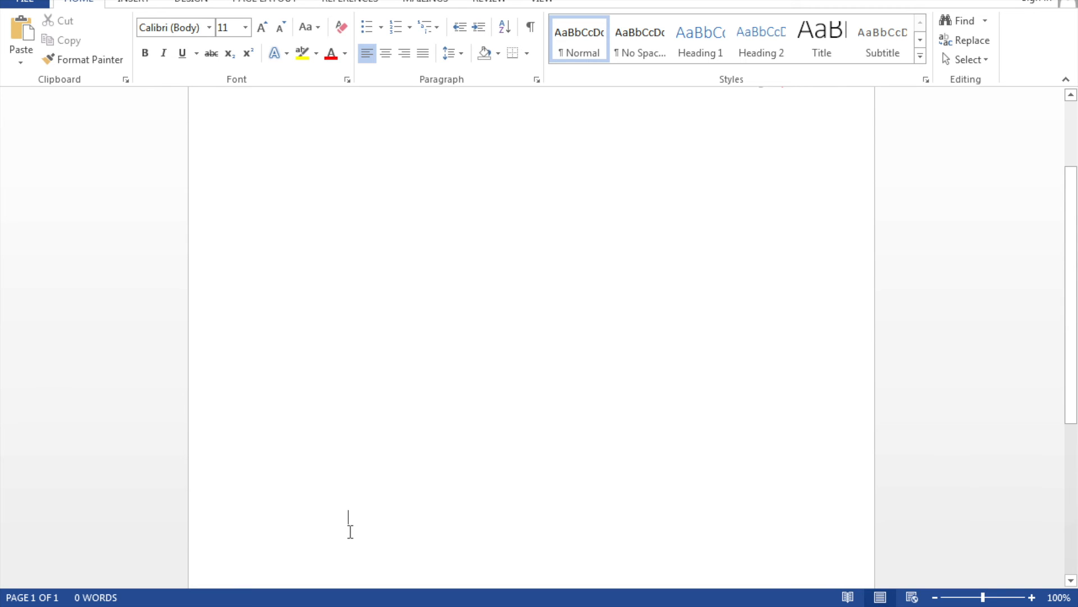
pyautogui.scroll(-5, 351, 531)
pyautogui.scroll(-1, 351, 531)
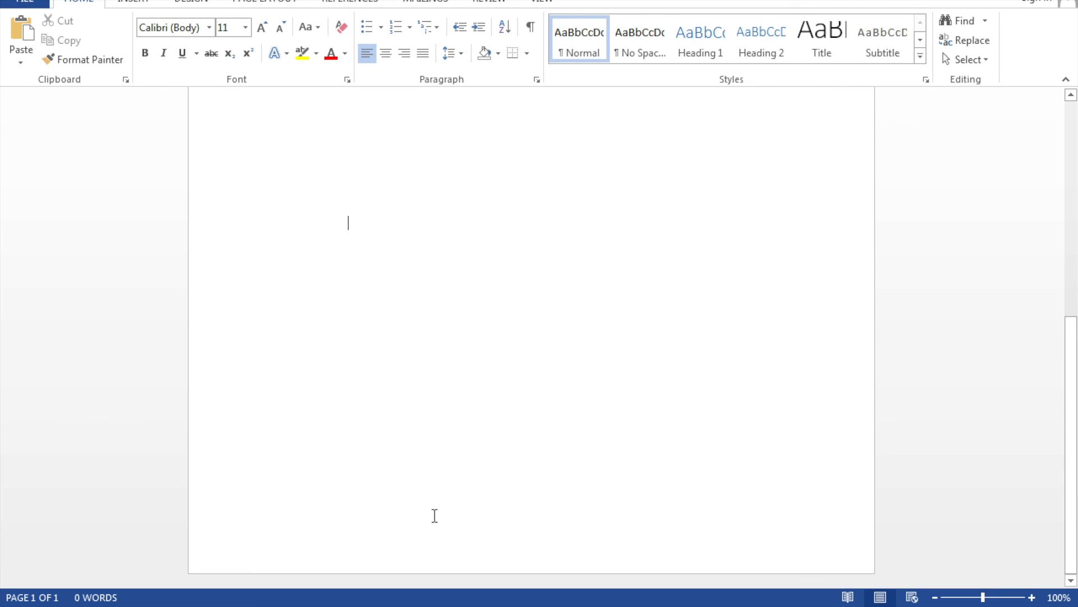
pyautogui.doubleClick(413, 533)
pyautogui.scroll(-5, 413, 532)
pyautogui.scroll(7, 417, 555)
pyautogui.doubleClick(416, 555)
pyautogui.scroll(-7, 416, 556)
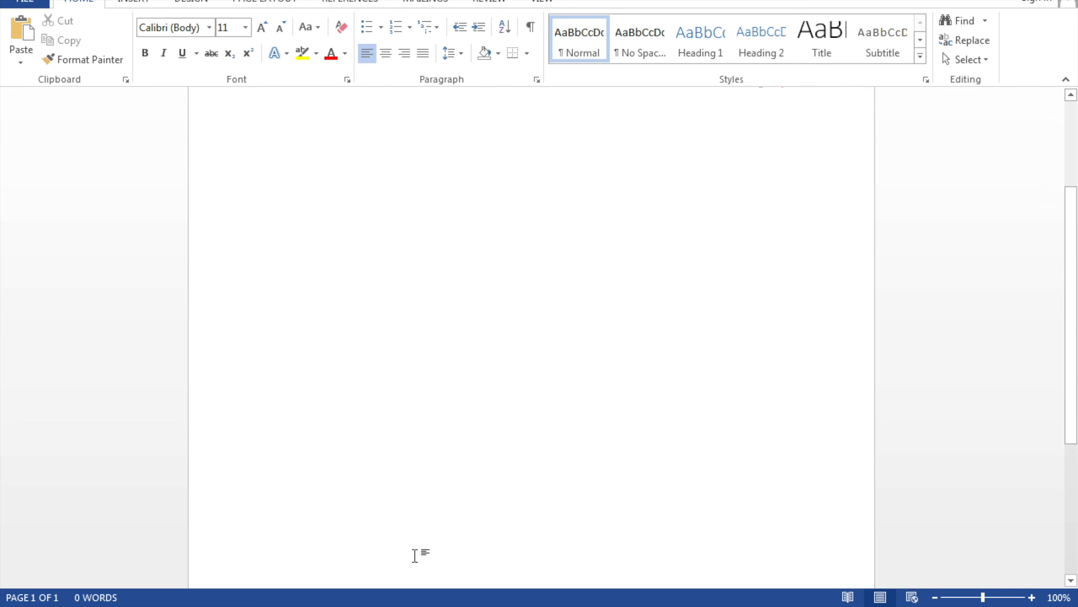
pyautogui.hotkey('ctrl', 'z')
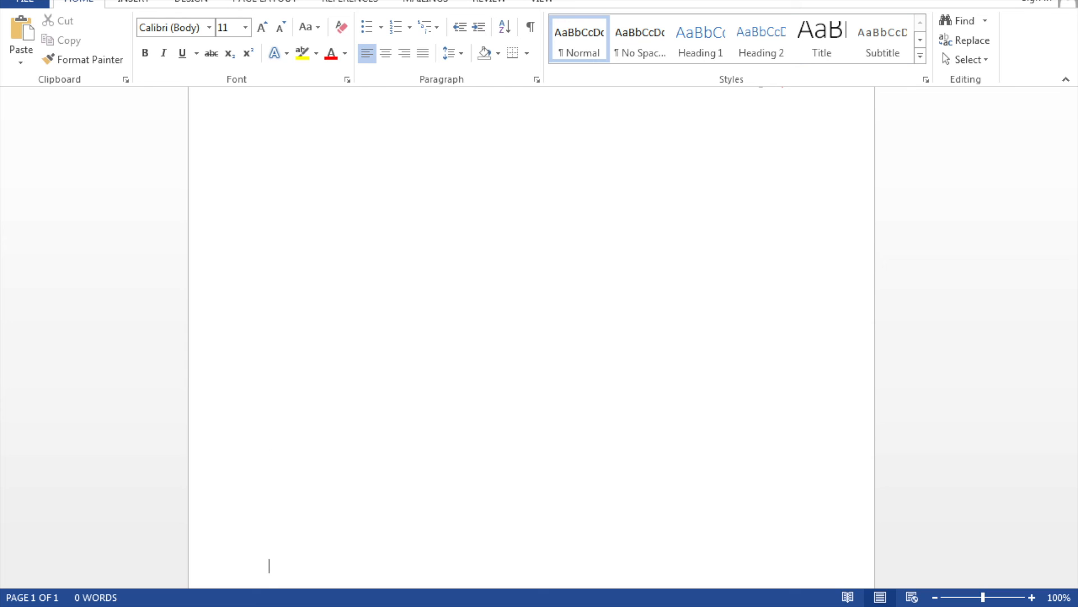
pyautogui.press('Return')
pyautogui.press('Return')
pyautogui.press('Return')
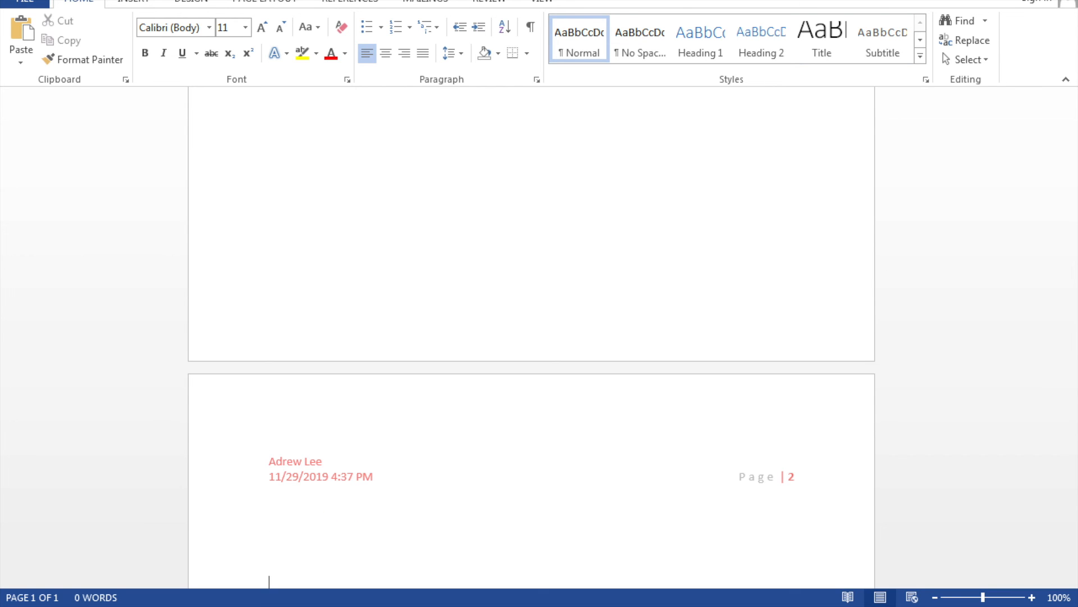
pyautogui.click(447, 217)
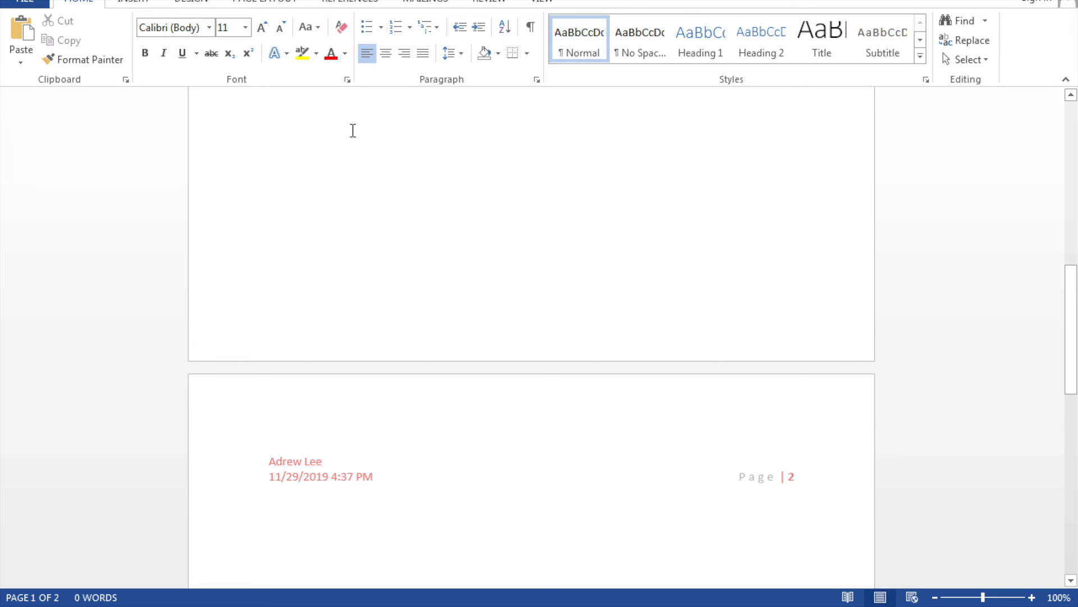
# Insert an Ion (Dark) footer, enter MY DOCUMENT as its title, and close footer editing.
pyautogui.click(138, 3)
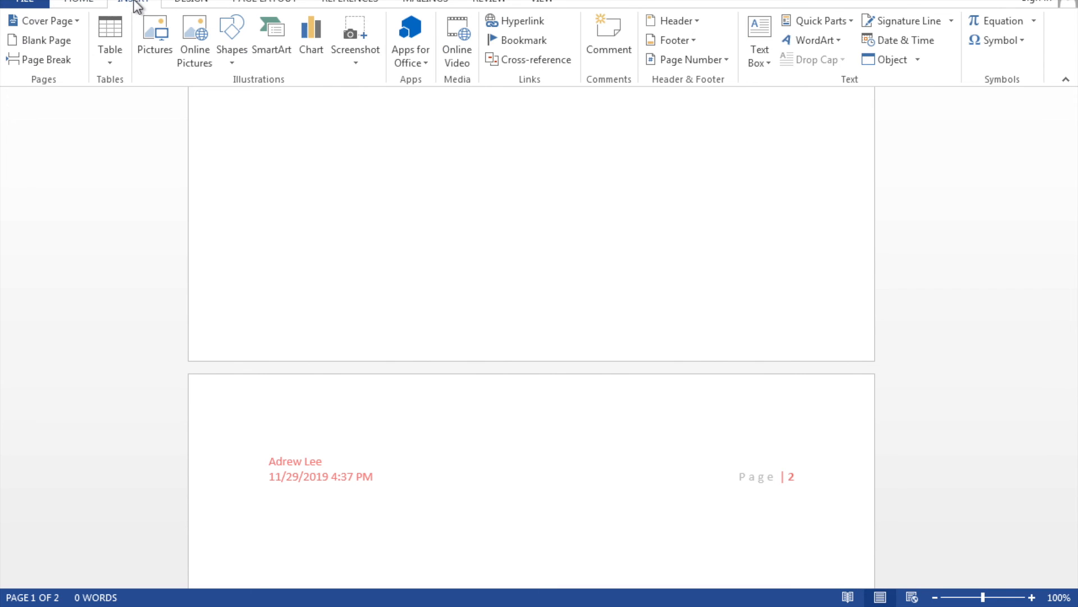
pyautogui.click(679, 42)
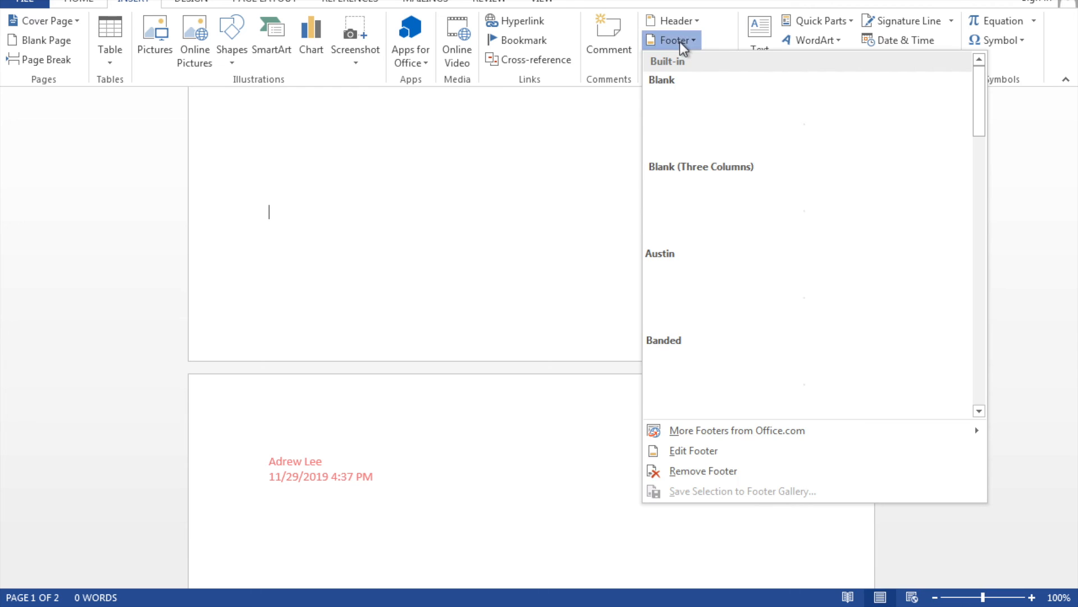
pyautogui.scroll(-8, 756, 317)
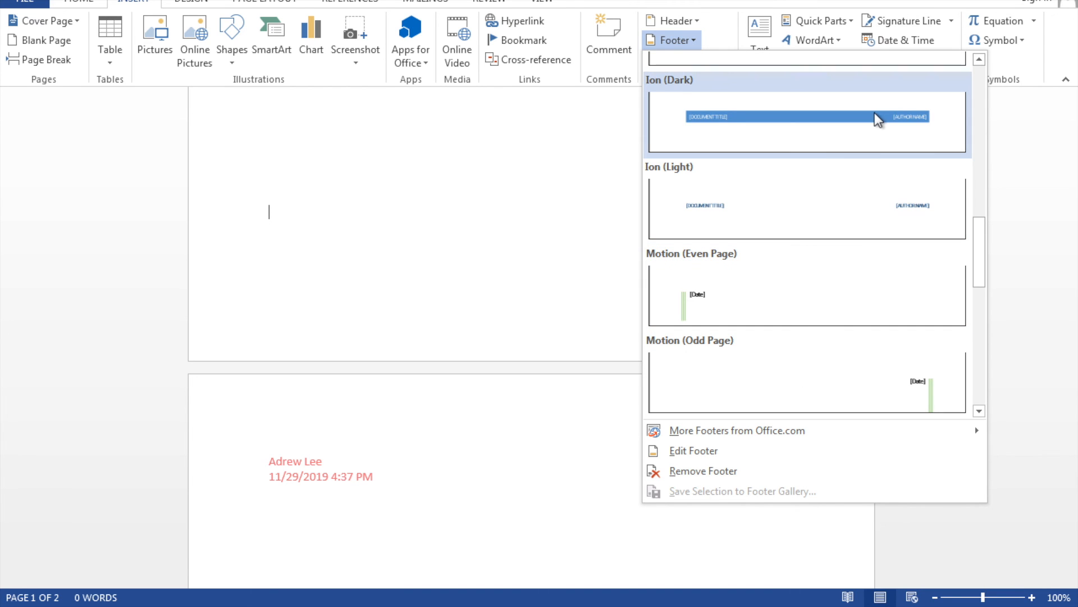
pyautogui.click(878, 118)
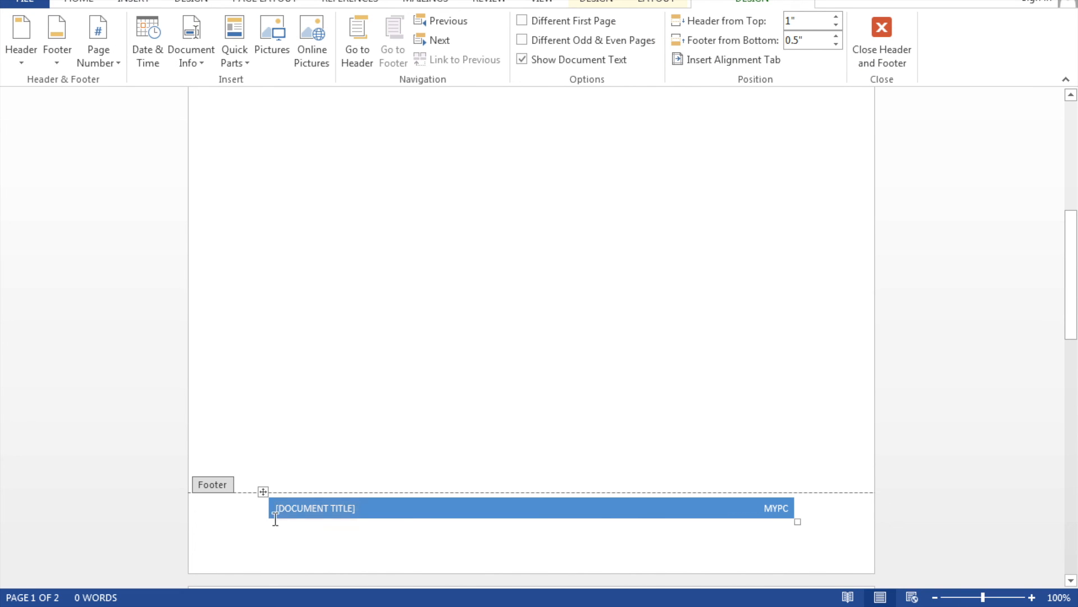
pyautogui.click(316, 511)
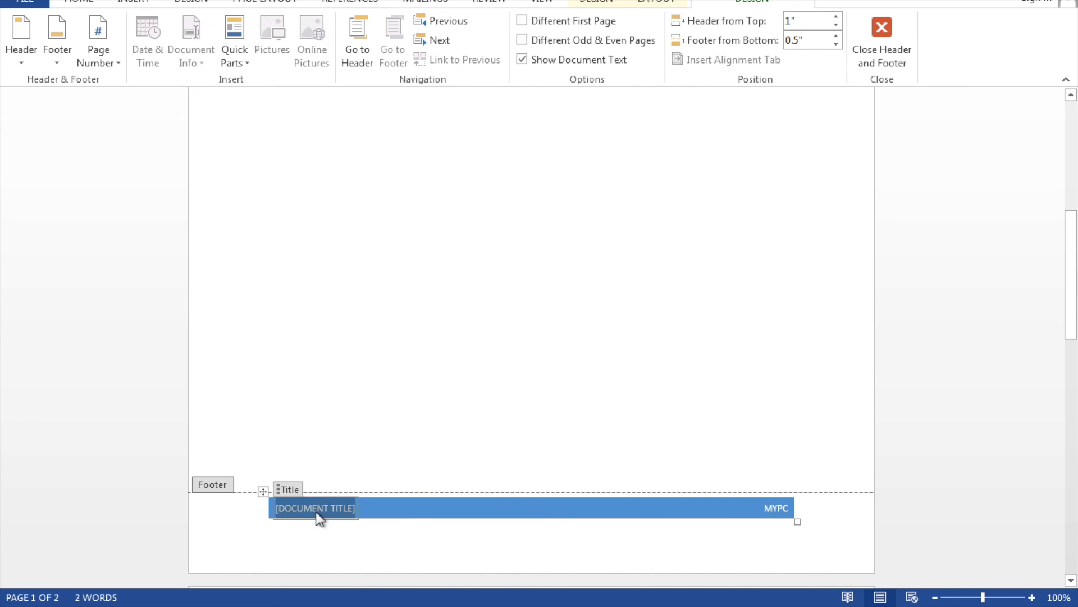
pyautogui.write('MY DOCUMENT')
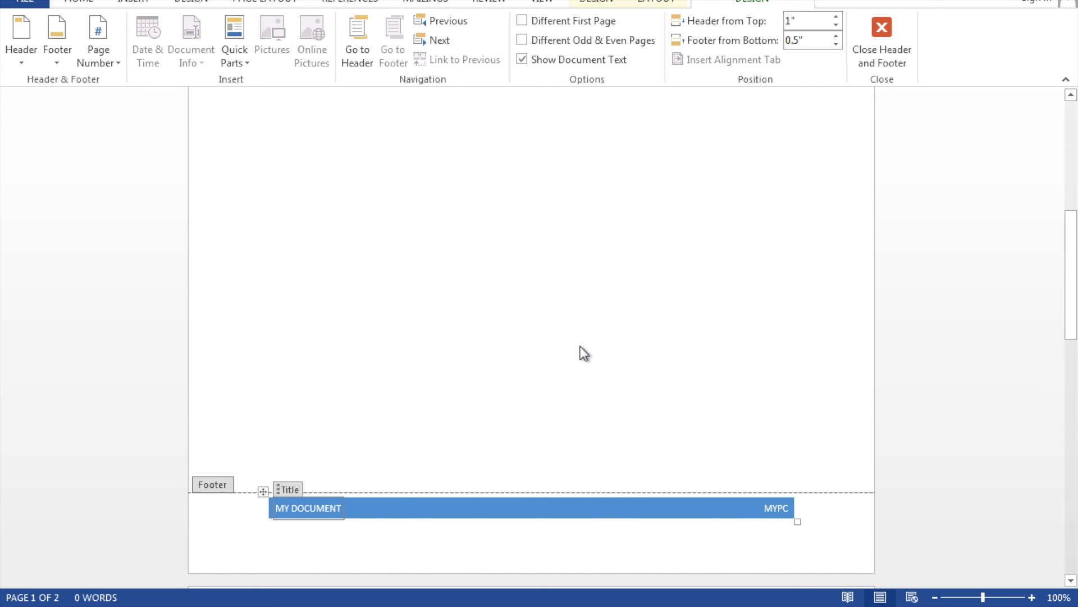
pyautogui.click(885, 46)
# Scroll through both pages to review the headers and footers, then switch to Chrome.
pyautogui.scroll(-7, 530, 286)
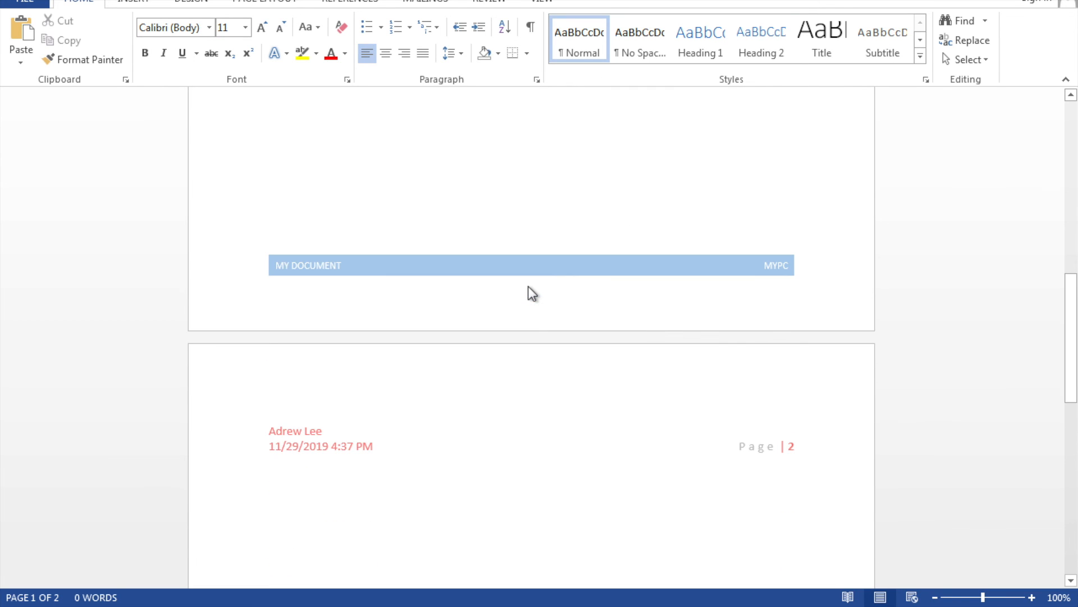
pyautogui.scroll(-6, 530, 286)
pyautogui.scroll(15, 529, 286)
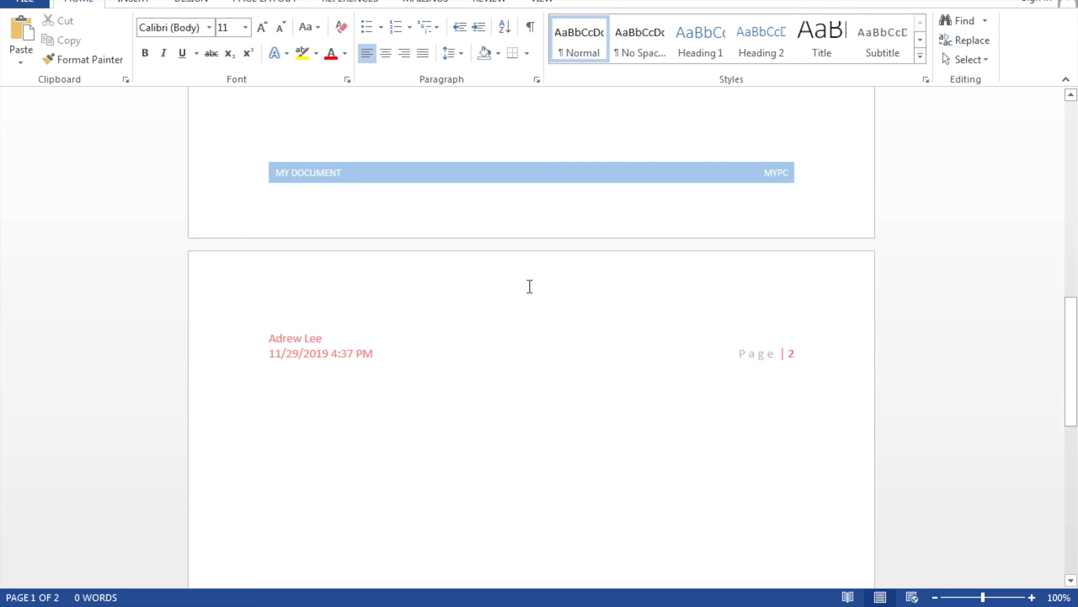
pyautogui.scroll(-10, 448, 376)
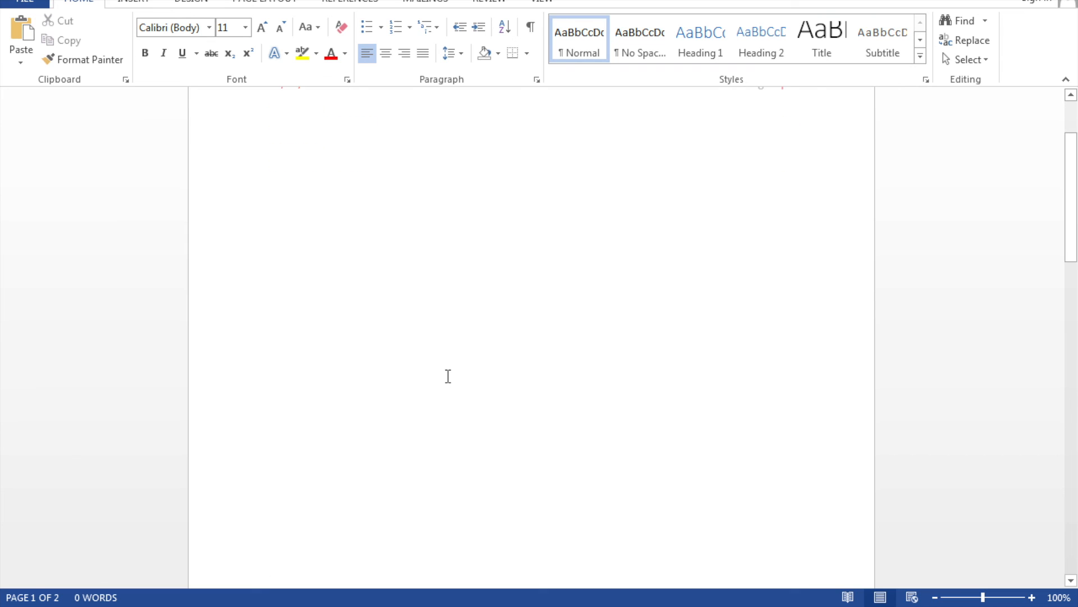
pyautogui.scroll(-1, 448, 379)
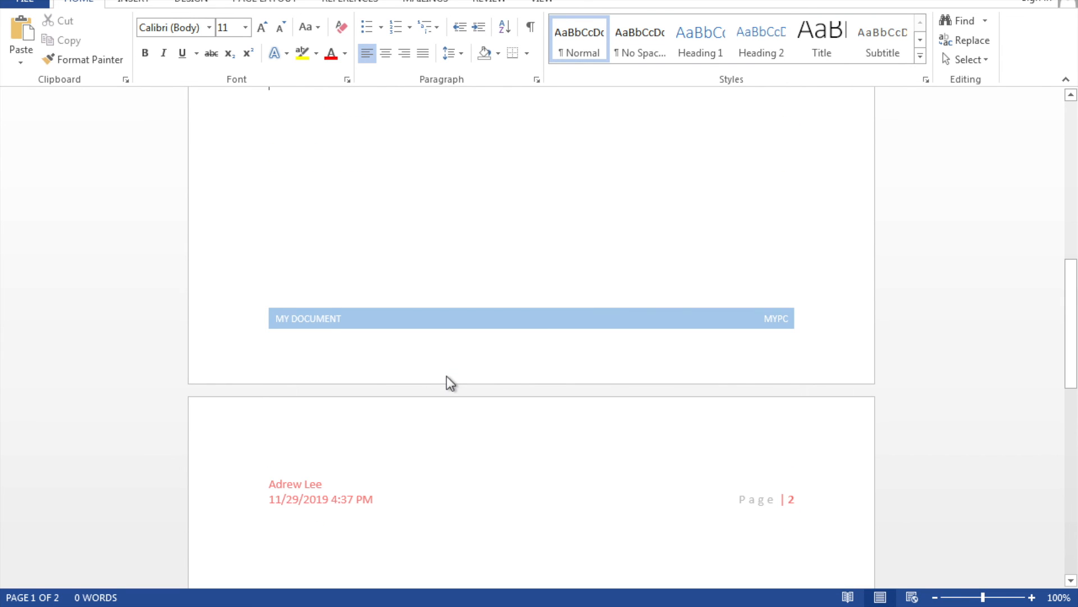
pyautogui.scroll(15, 381, 298)
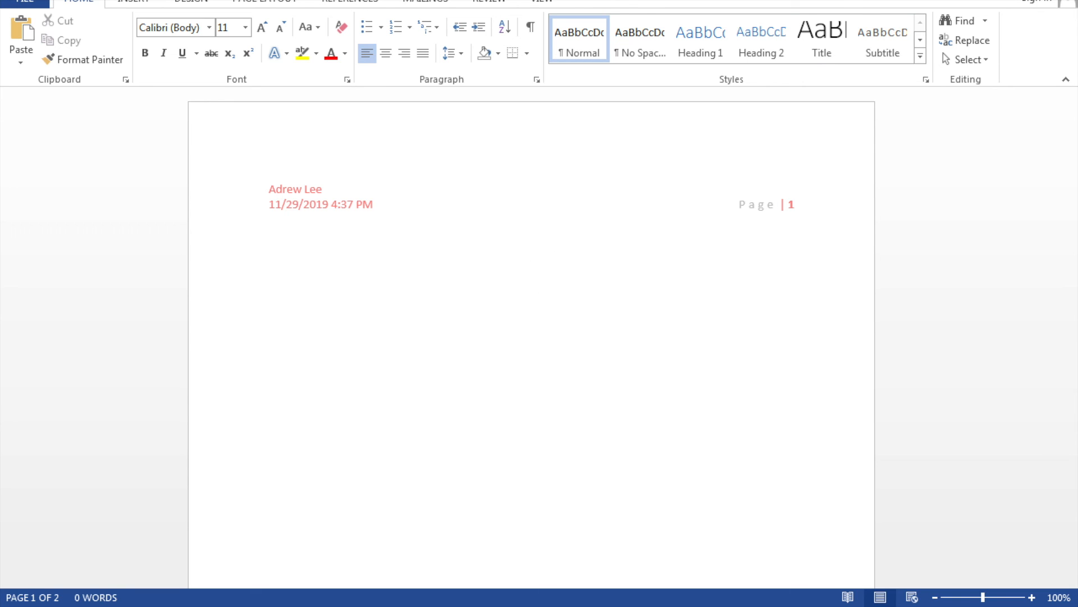
pyautogui.click(539, 597)
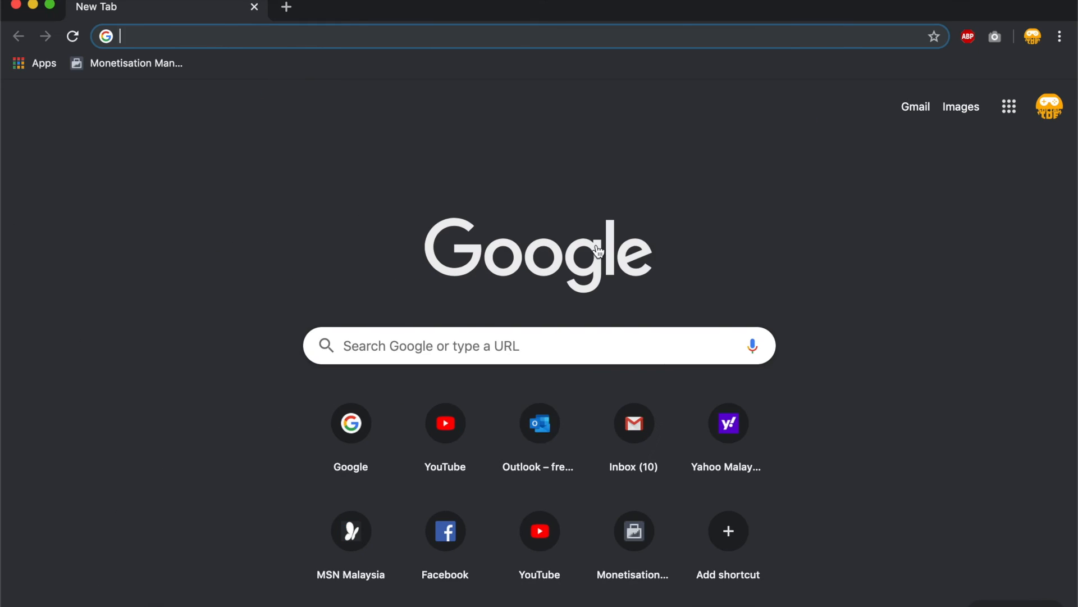